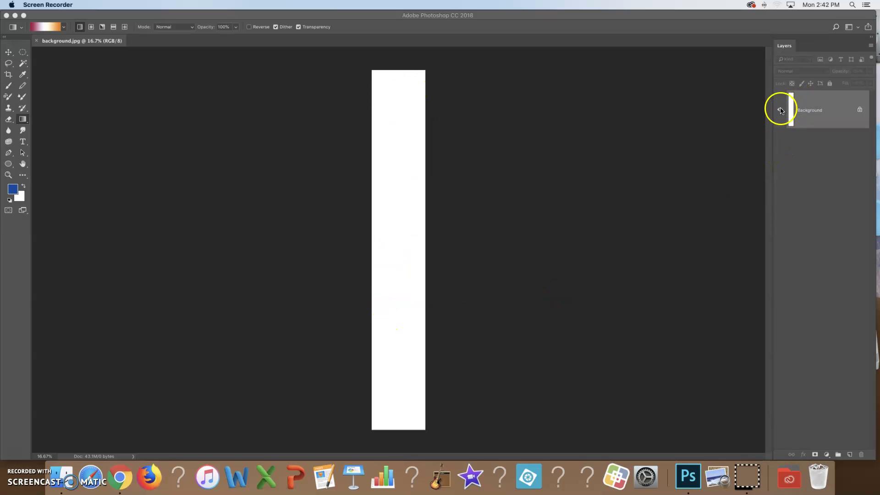
- Try filling the Background layer with the blue foreground color using the Paint Bucket tool, and undo the fill
click(821, 114)
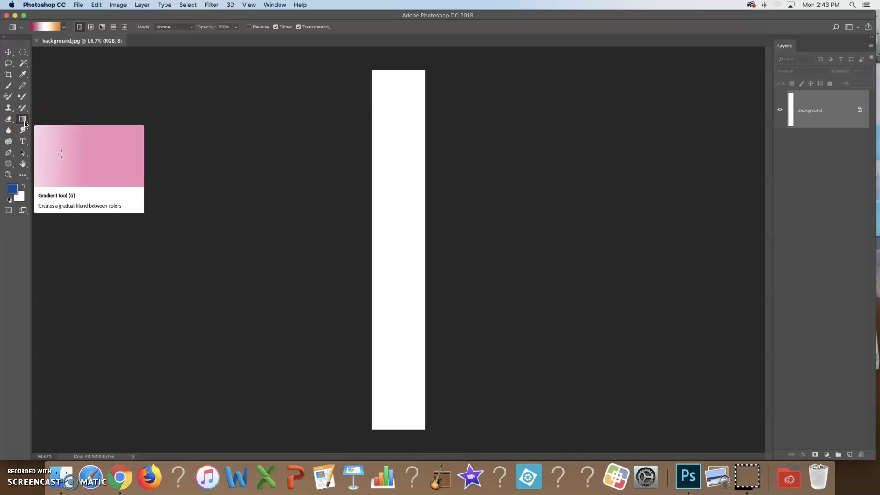
drag(26, 124, 58, 127)
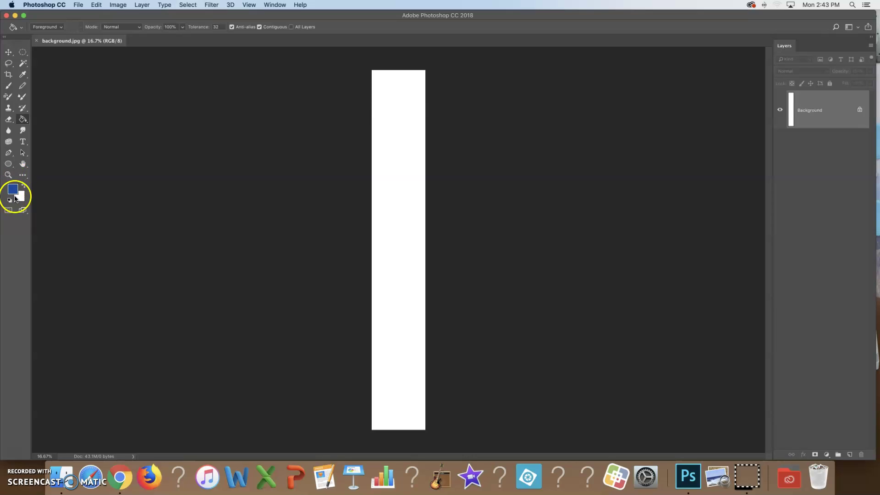
click(376, 115)
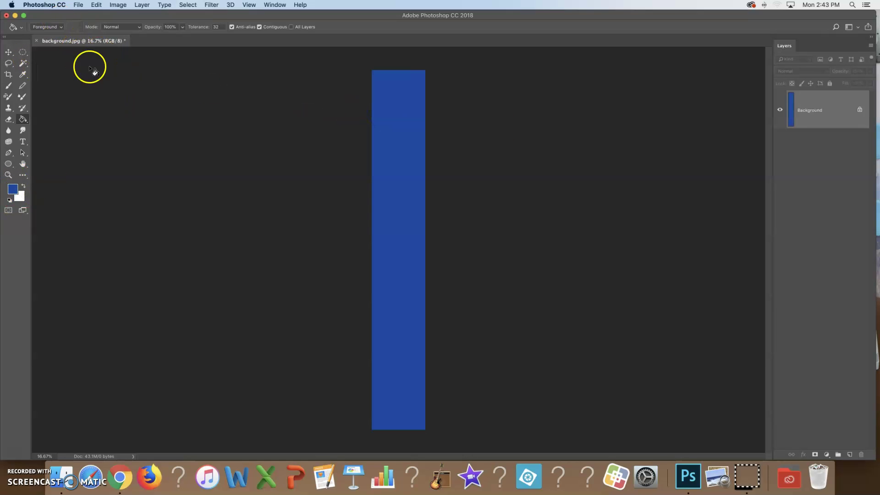
key(super+z)
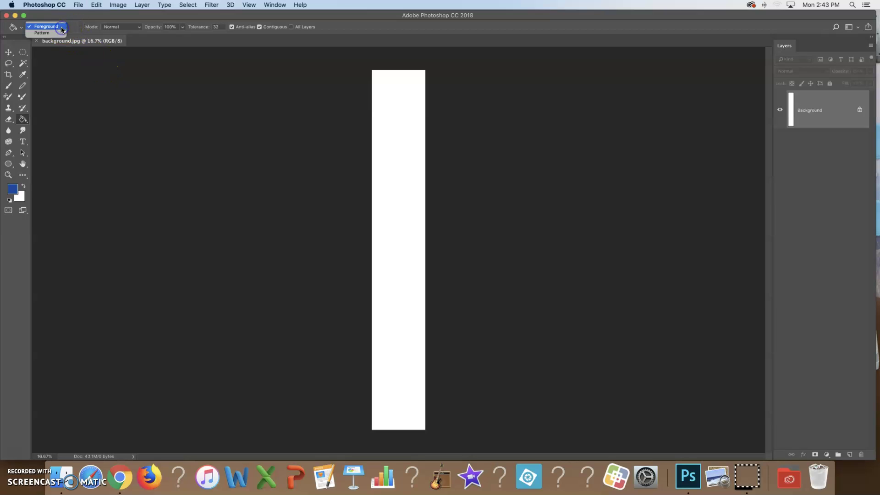
- Set the Paint Bucket fill source to Pattern and replace the current patterns with the Web Patterns set
click(55, 35)
click(81, 27)
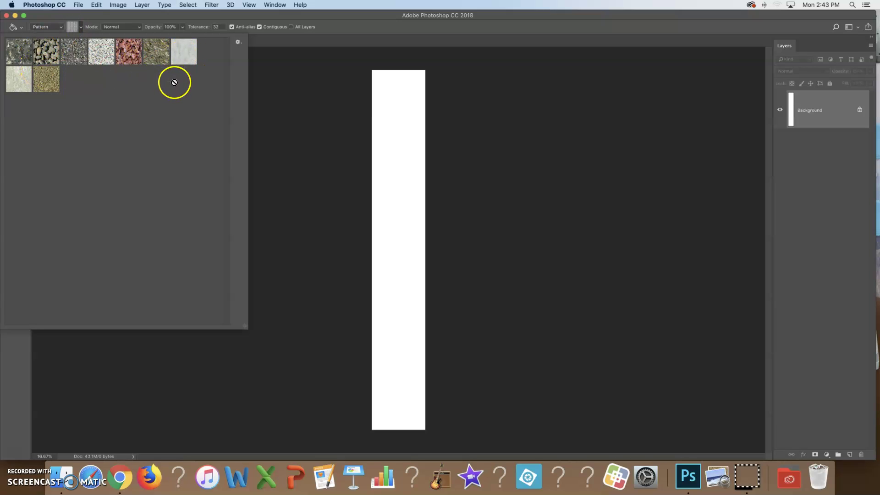
click(239, 44)
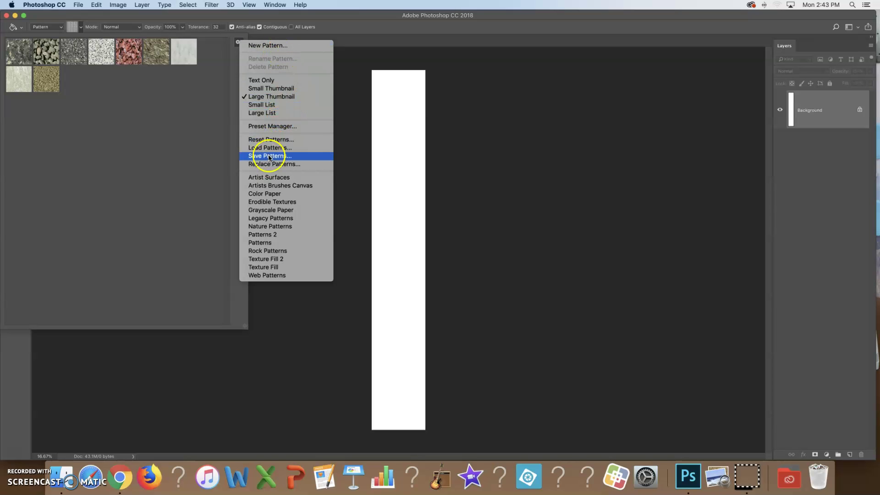
click(256, 275)
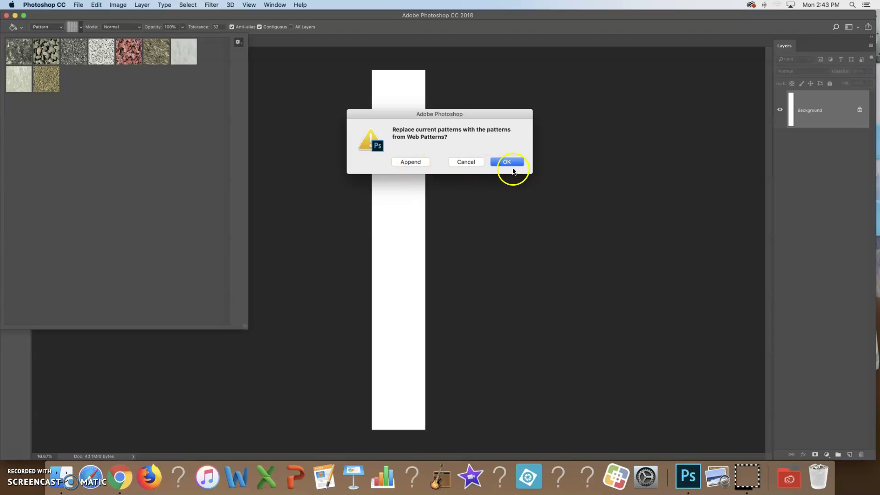
click(512, 167)
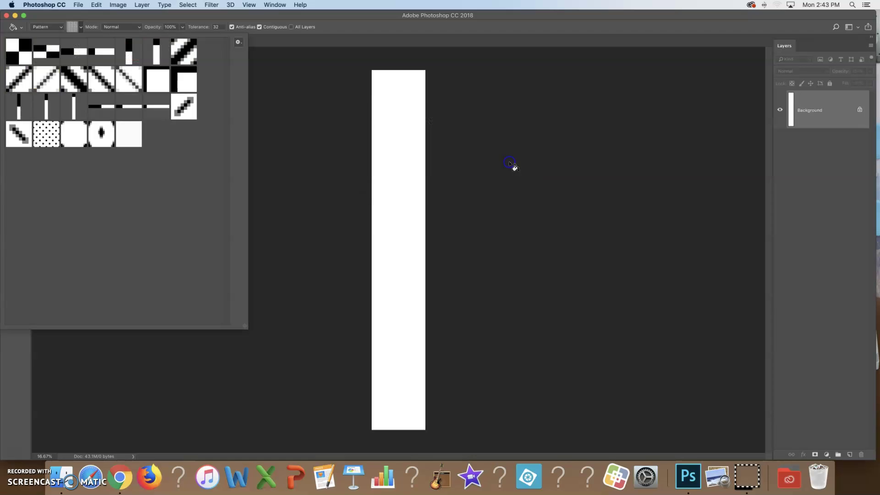
- Fill the background strip with the Right Diagonal Line 1 pattern
click(84, 29)
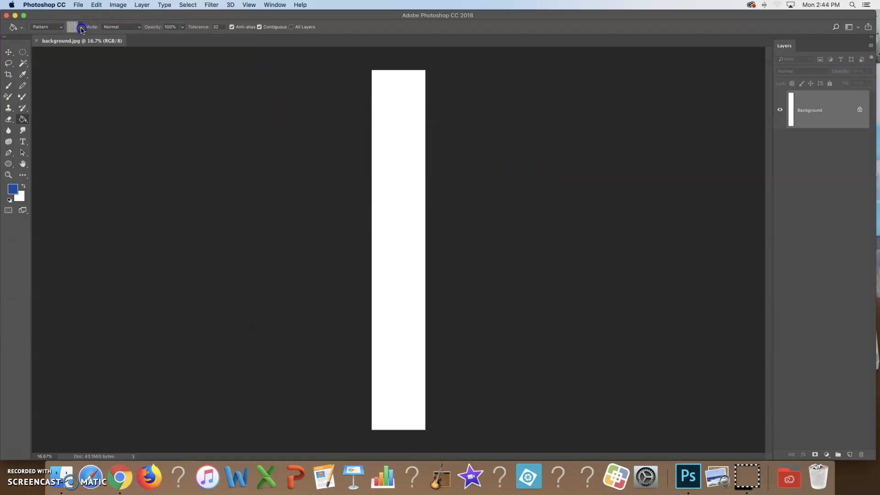
click(82, 29)
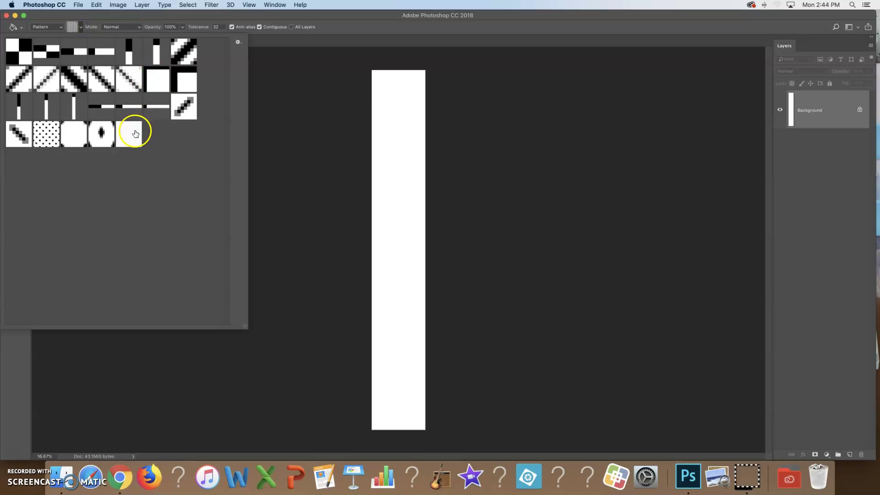
click(49, 138)
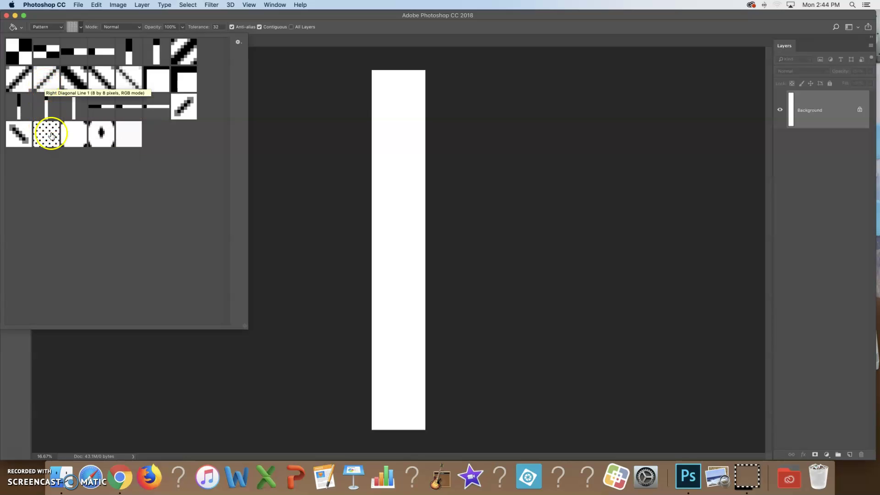
click(51, 77)
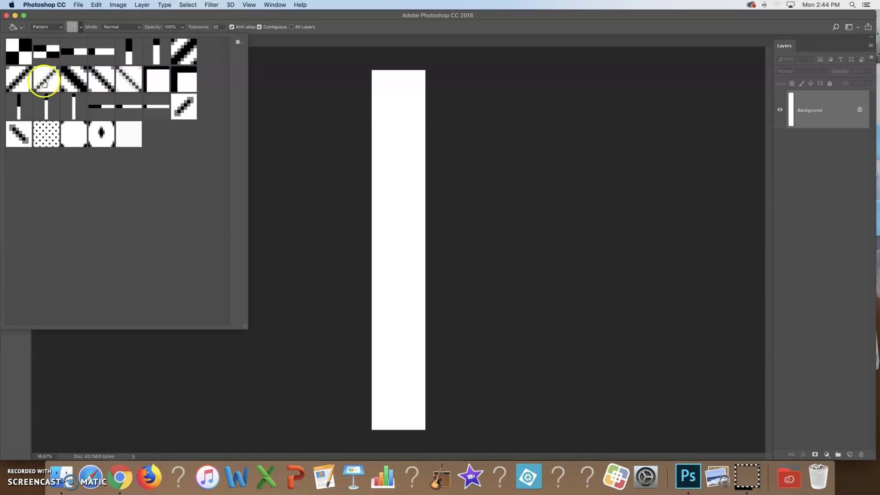
click(49, 83)
double_click(46, 82)
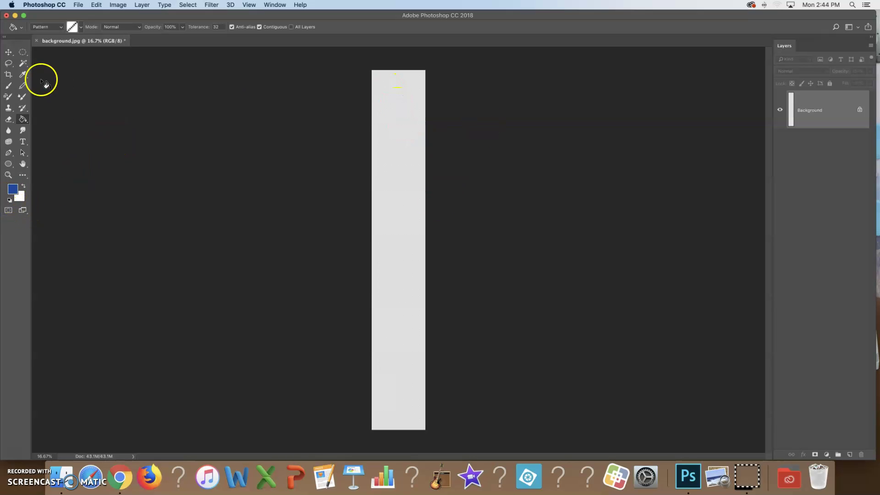
- Turn the patterned background white by setting Lightness to +100 in a Hue/Saturation adjustment
click(8, 174)
drag(397, 141, 477, 235)
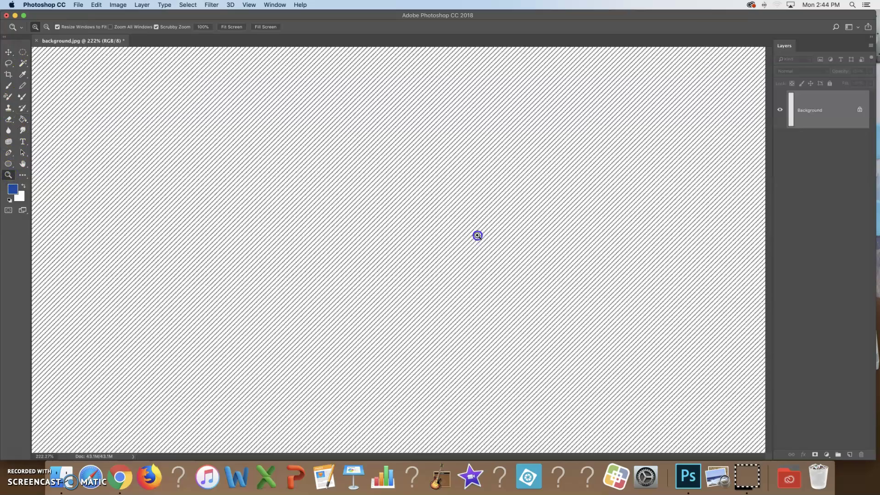
drag(353, 142, 499, 198)
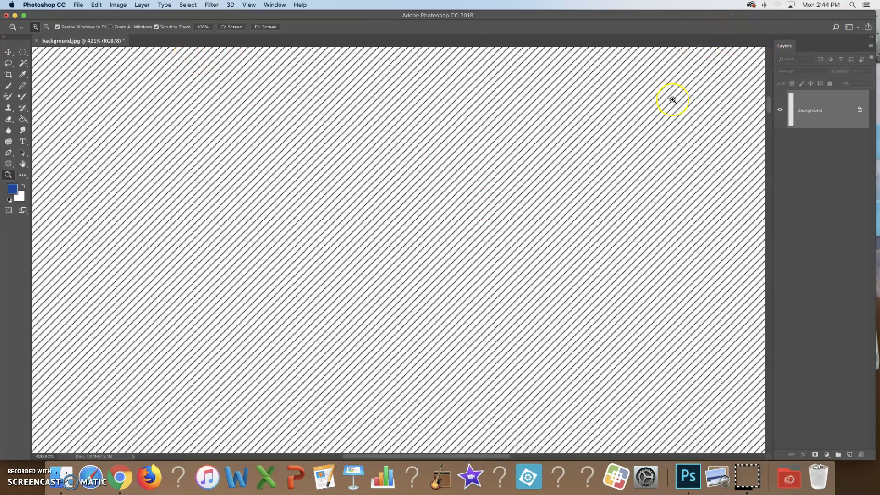
key(super+u)
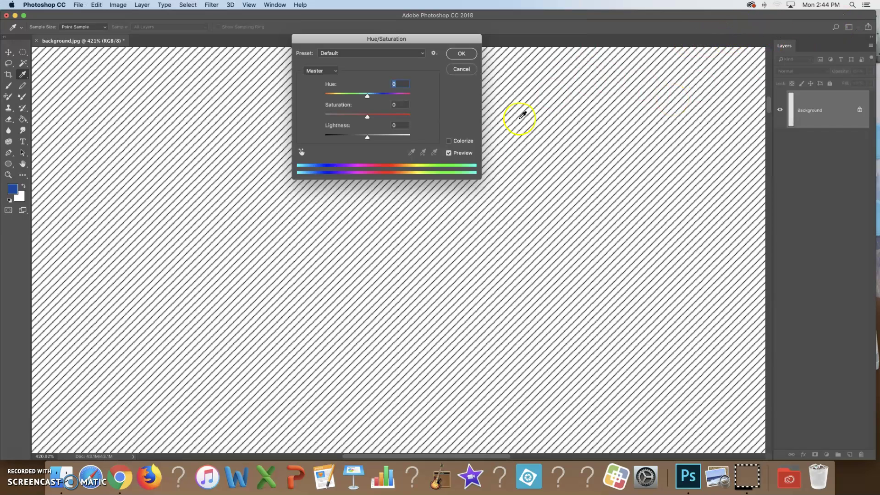
drag(367, 138, 413, 137)
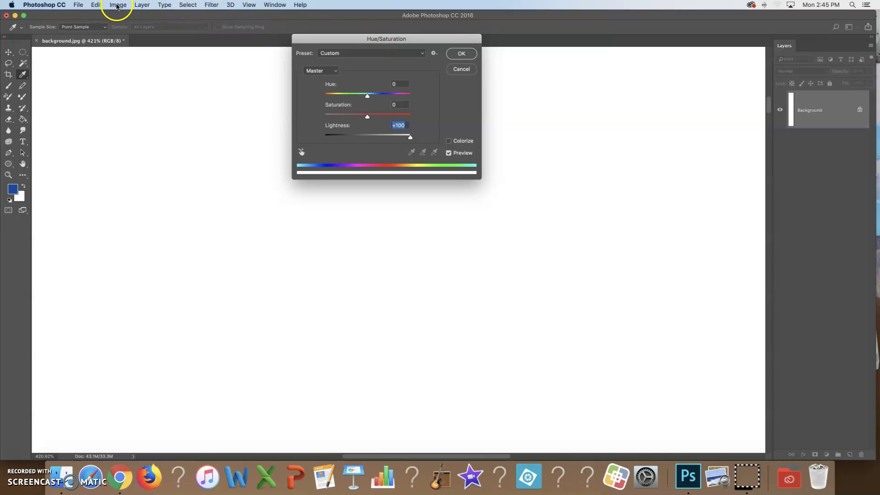
click(471, 58)
click(121, 5)
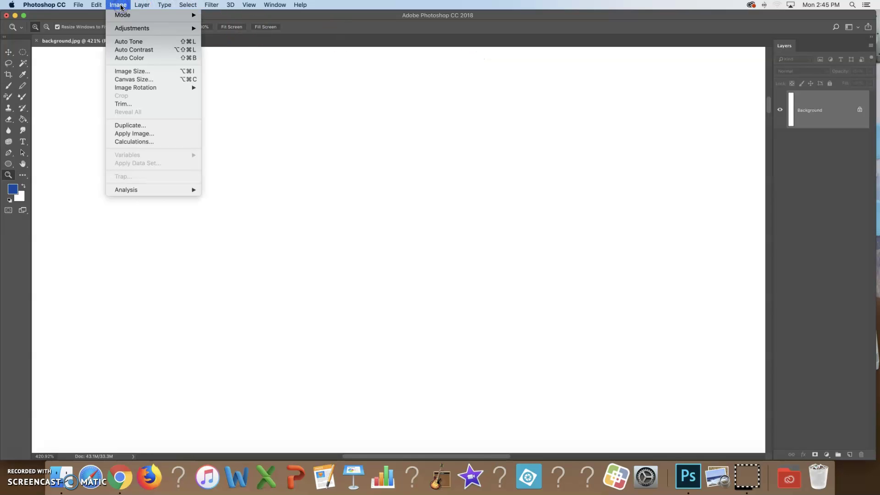
mouse_move(129, 28)
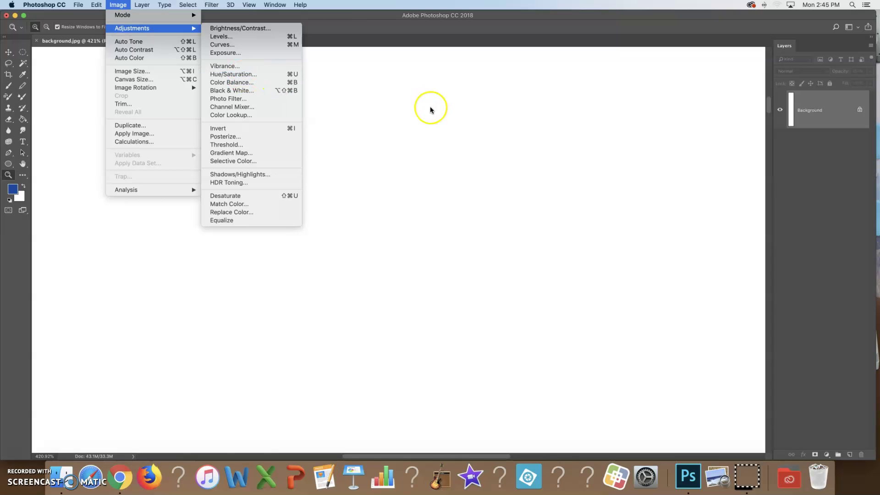
key(super+0)
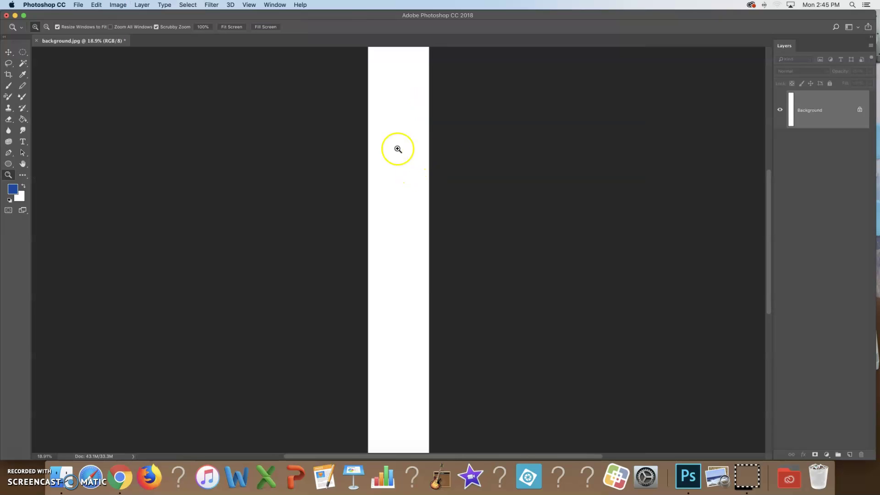
drag(421, 180, 403, 91)
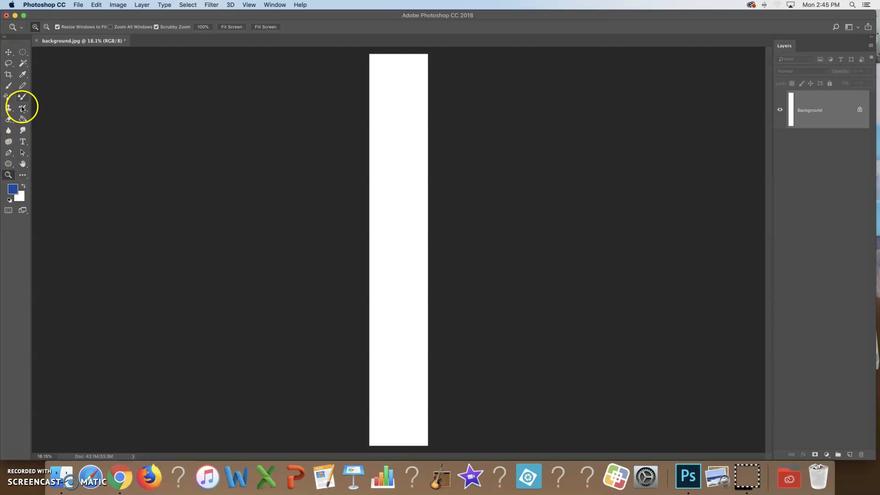
- Choose the fourth web pattern, a horizontal line pattern, as the Paint Bucket fill
click(23, 120)
click(80, 30)
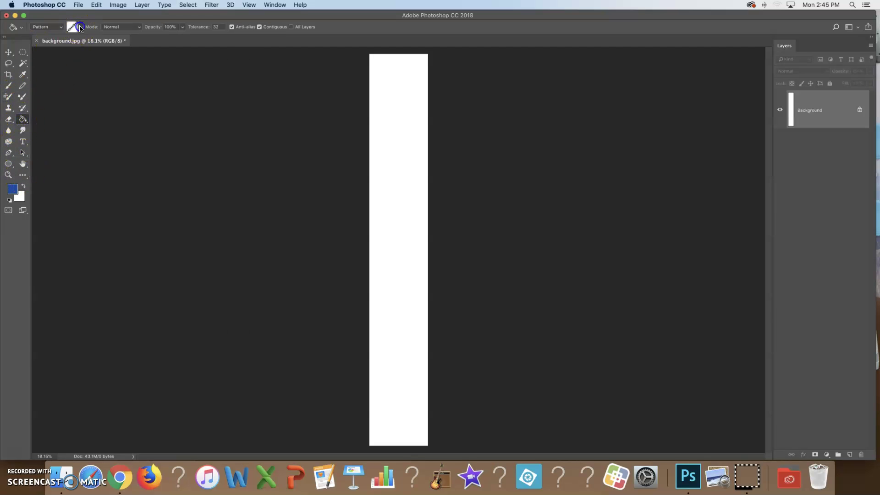
click(103, 50)
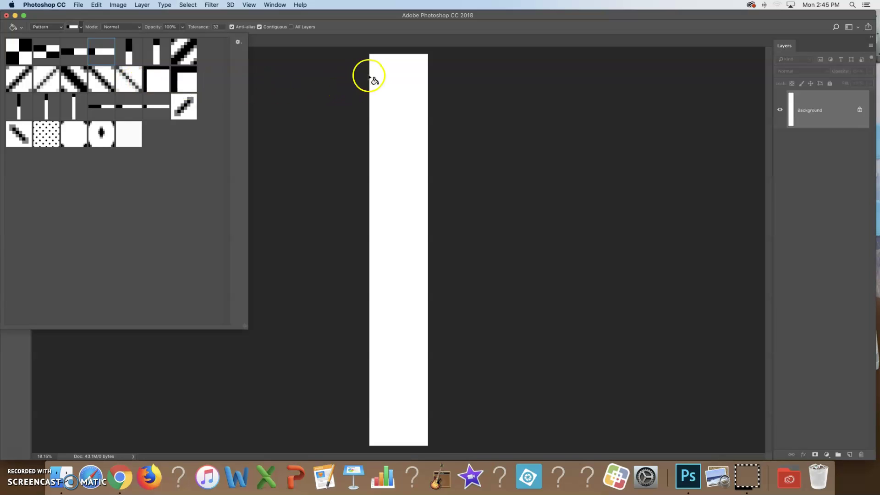
click(279, 96)
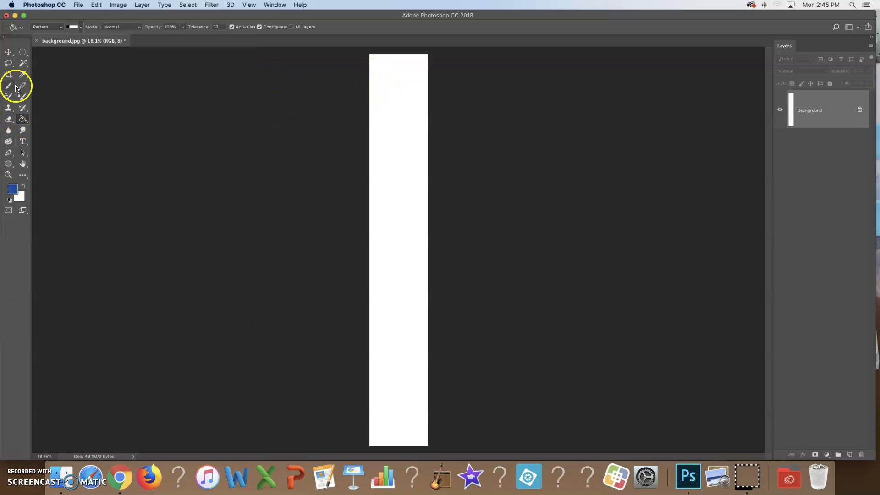
click(8, 175)
drag(371, 92, 424, 119)
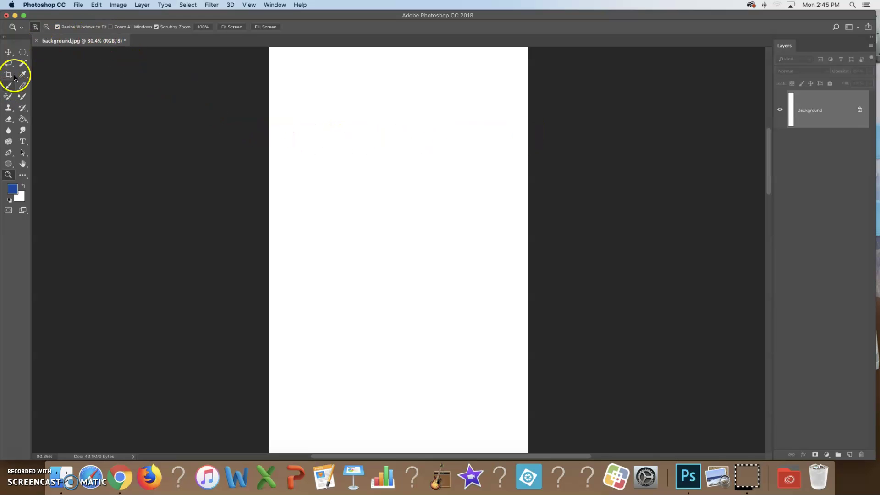
- Replace the Paint Bucket's current patterns with the Erodible Textures set
click(24, 120)
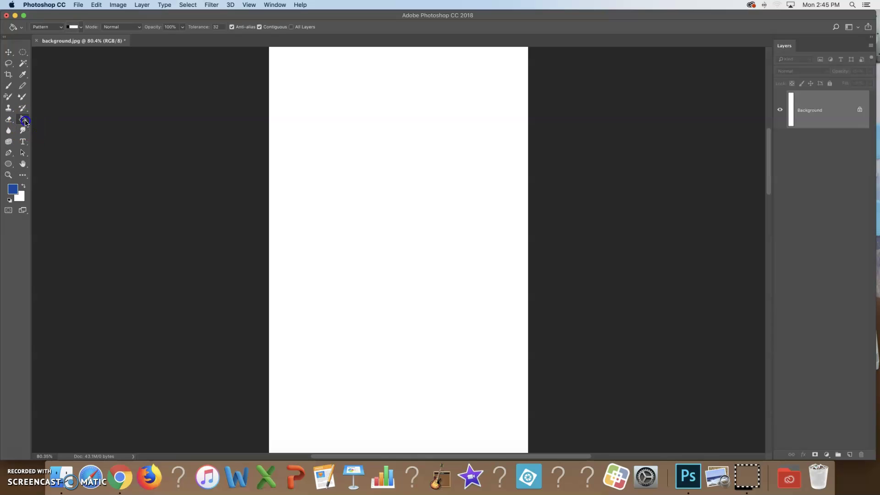
click(79, 28)
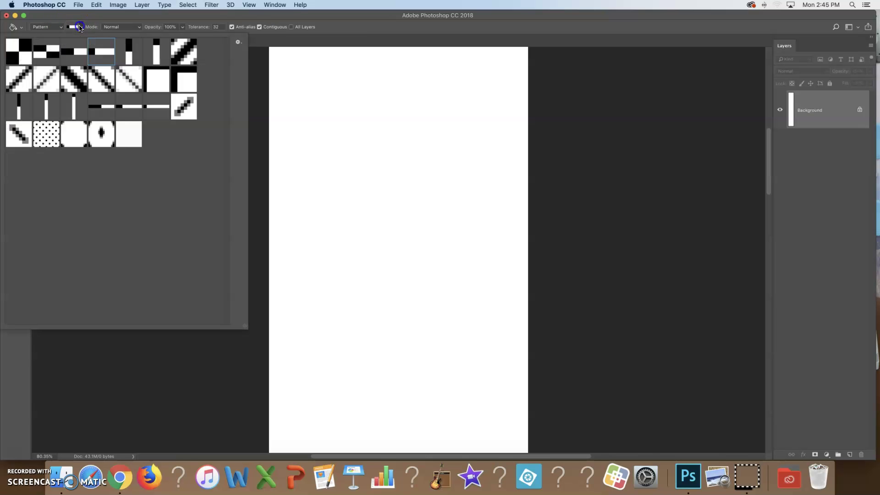
click(238, 42)
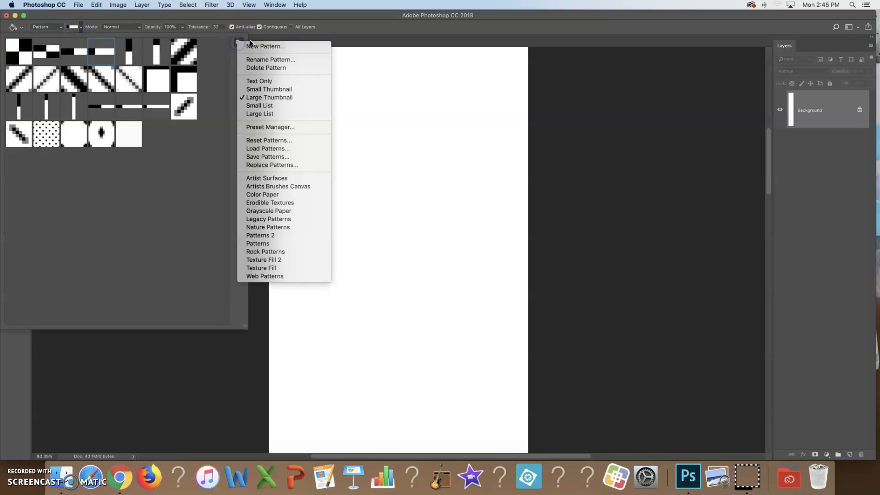
click(263, 204)
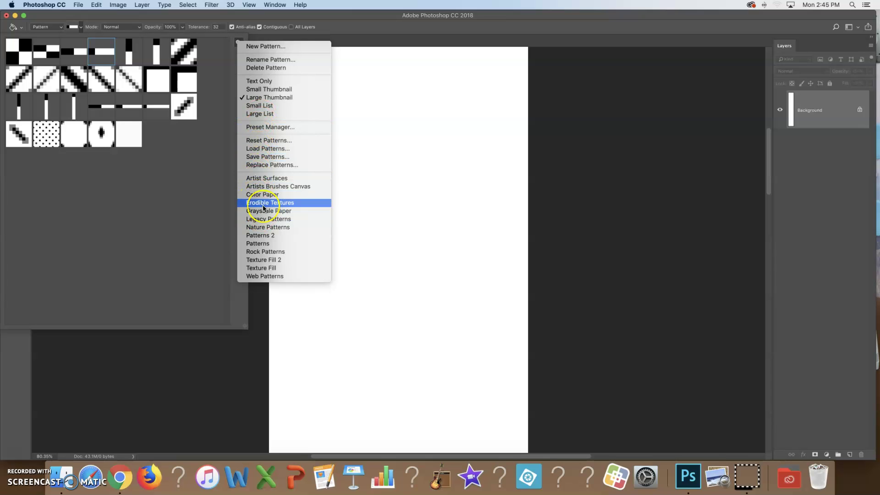
click(490, 163)
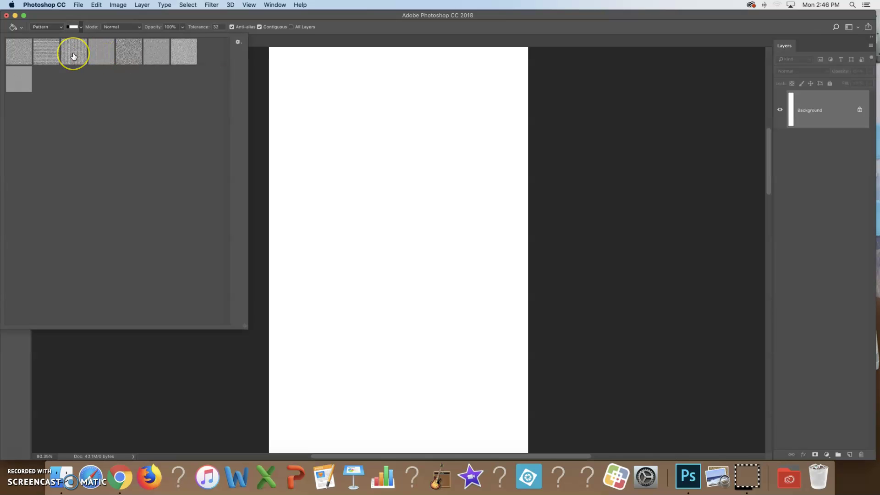
- Replace the current patterns with the Rock Patterns set and choose the red rock pattern as the fill
click(81, 31)
click(81, 30)
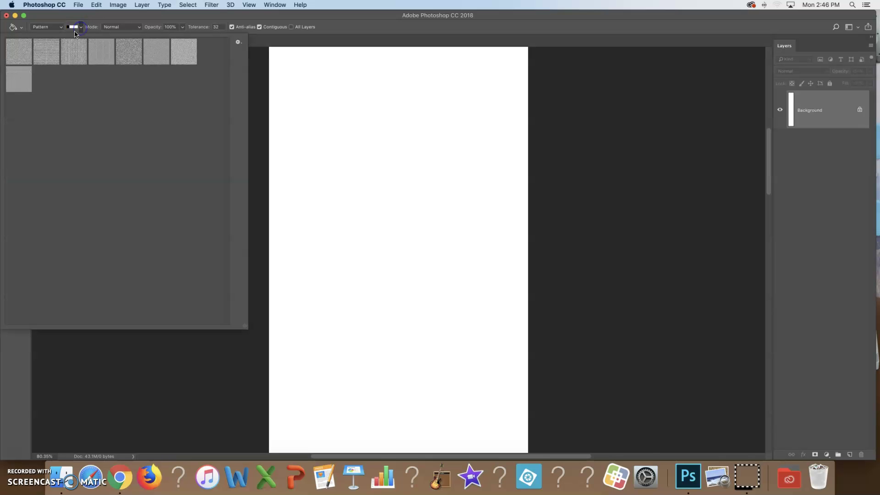
click(238, 43)
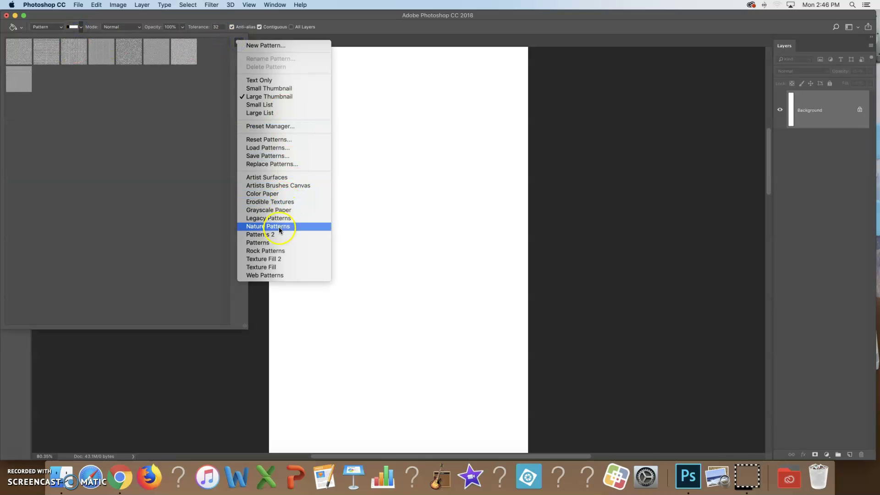
click(273, 251)
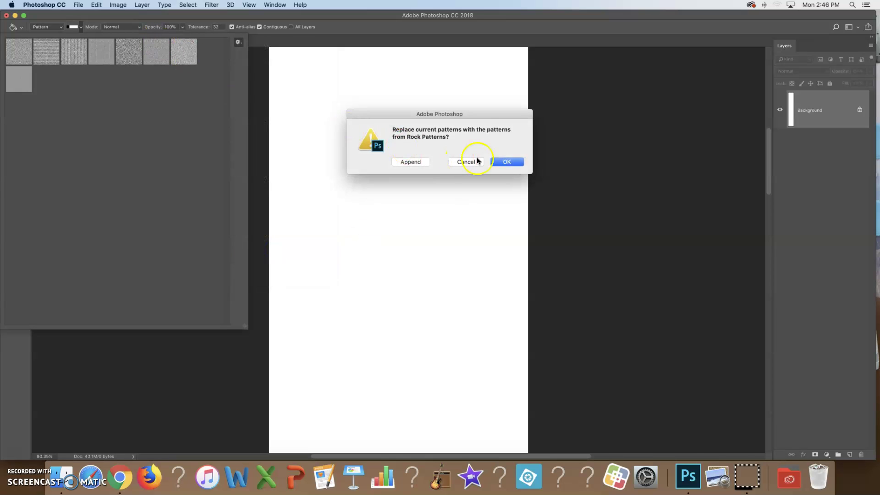
click(513, 165)
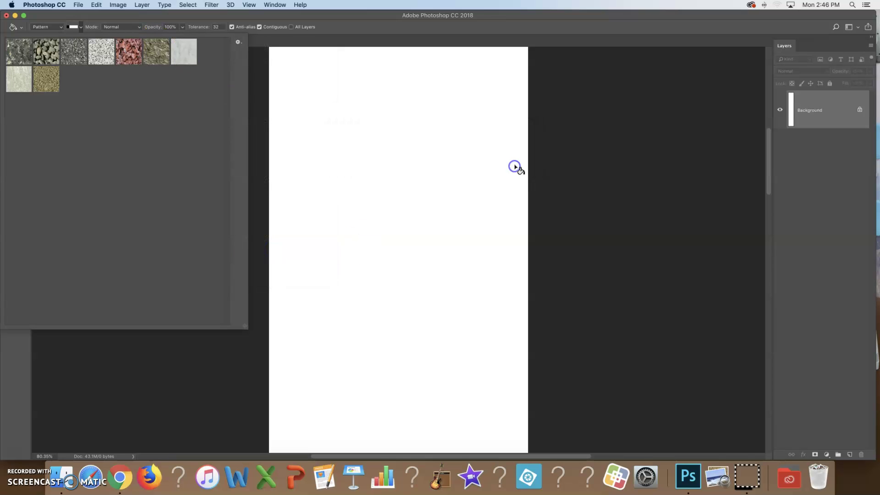
click(130, 53)
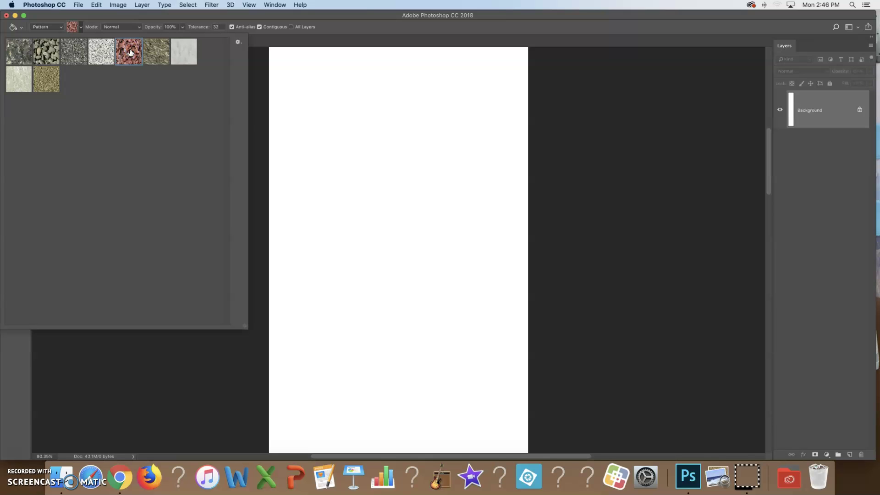
- Fill the white background with the red rock pattern, undo the fill and apply it again
click(293, 84)
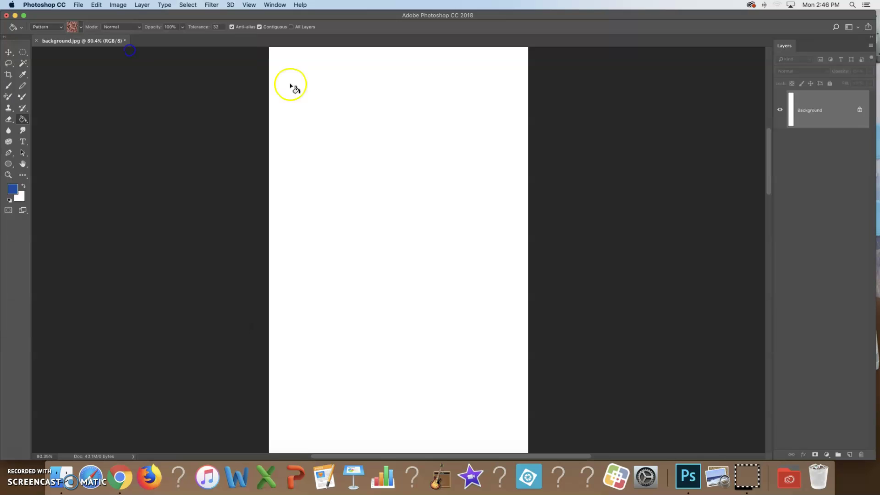
click(398, 118)
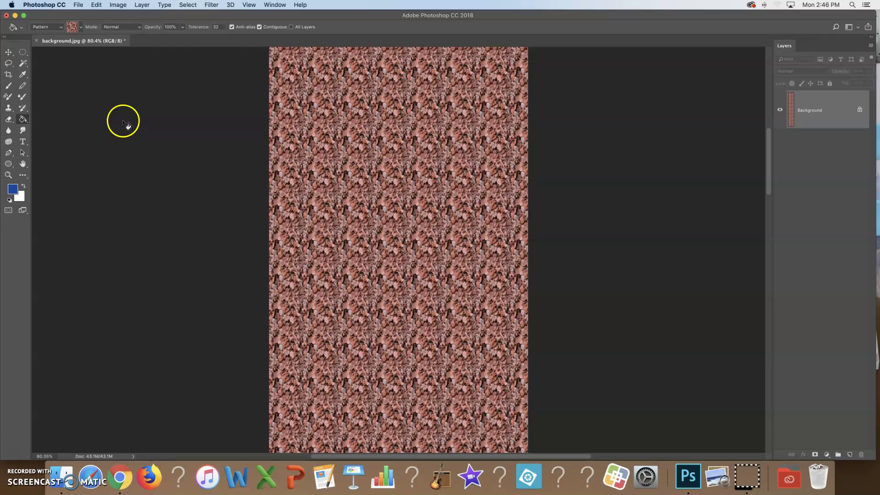
key(super+z)
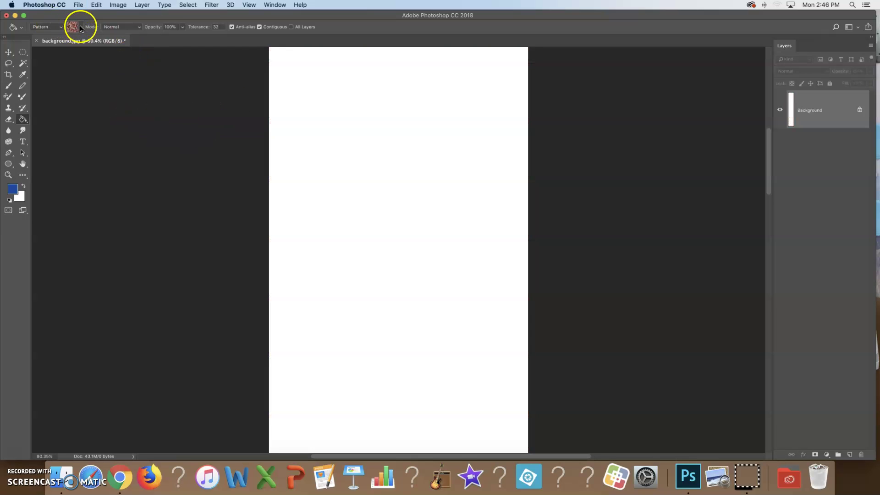
click(360, 96)
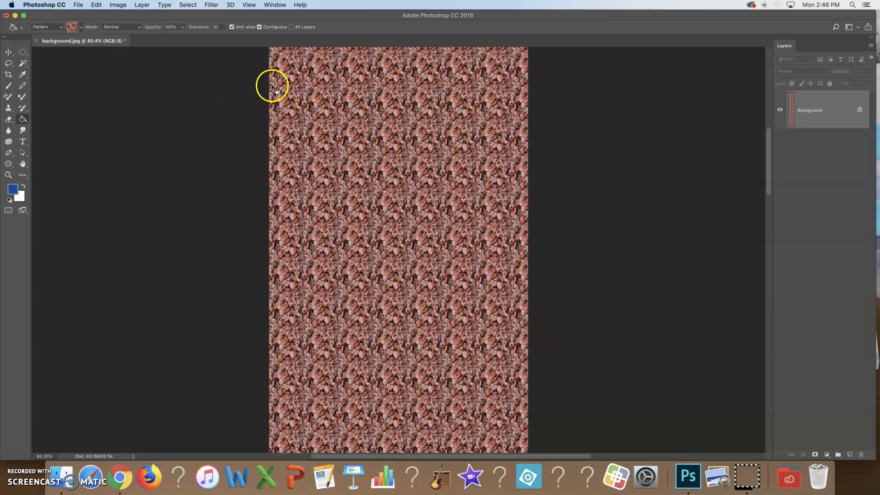
- Choose the second rock pattern, the pebbles, and try filling parts of the red rock background with it
click(82, 29)
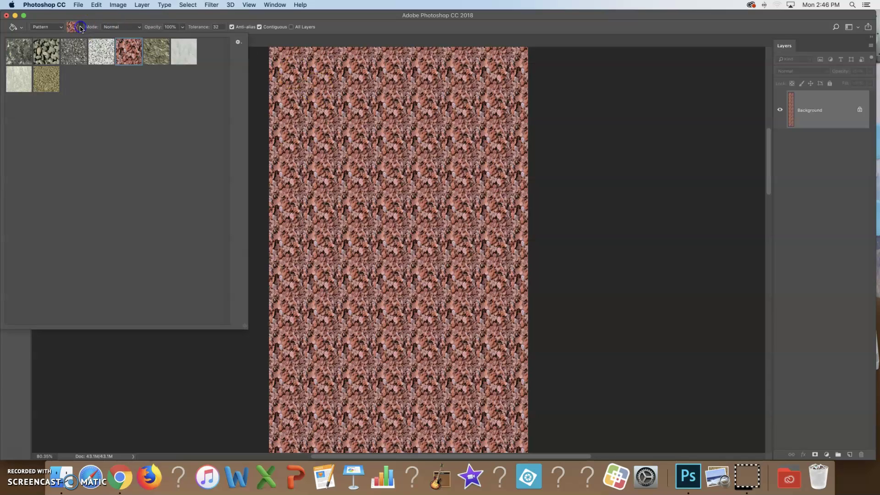
click(81, 54)
double_click(69, 53)
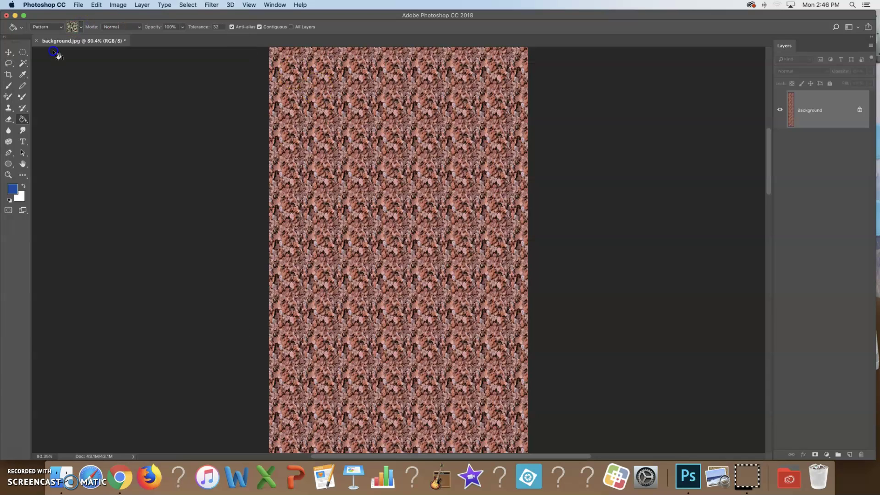
click(331, 91)
click(350, 112)
- Fill several individual stones near the left edge of the background with the pebble pattern
click(8, 175)
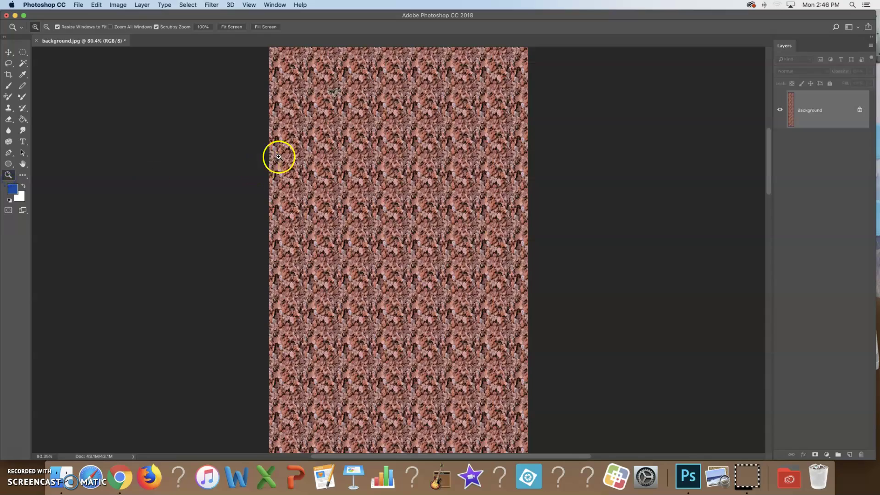
drag(279, 155, 376, 203)
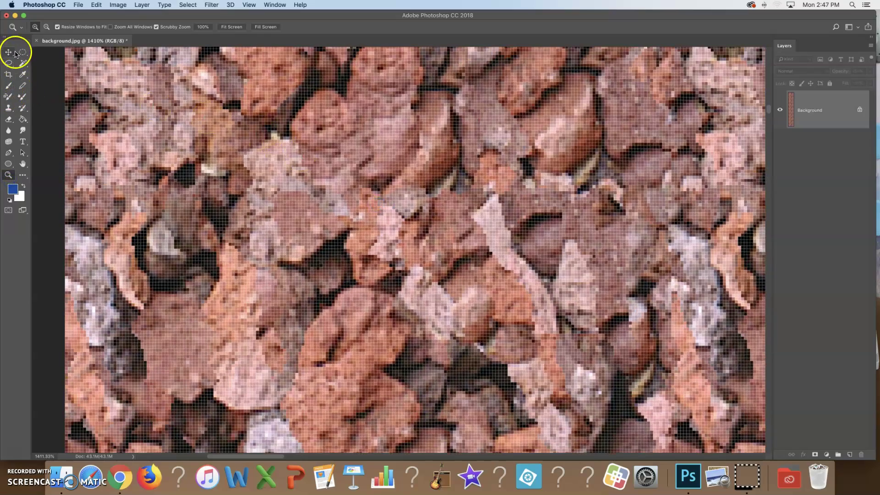
click(23, 119)
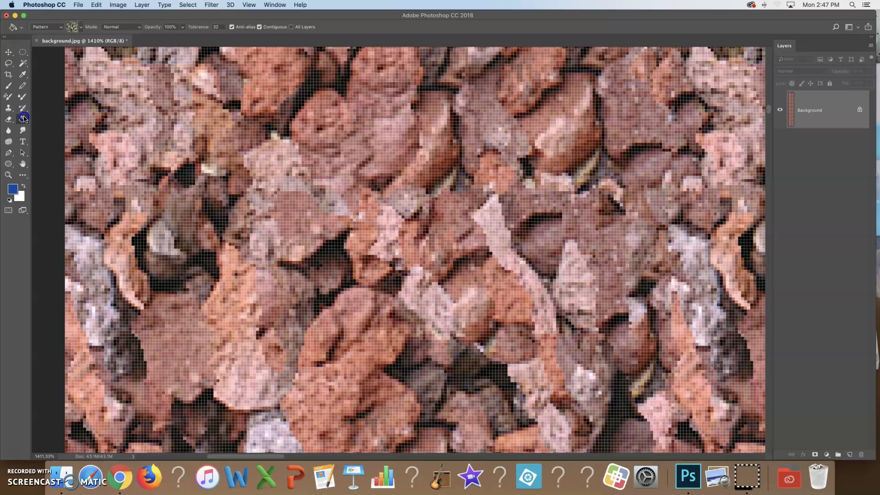
click(237, 133)
click(338, 163)
click(430, 140)
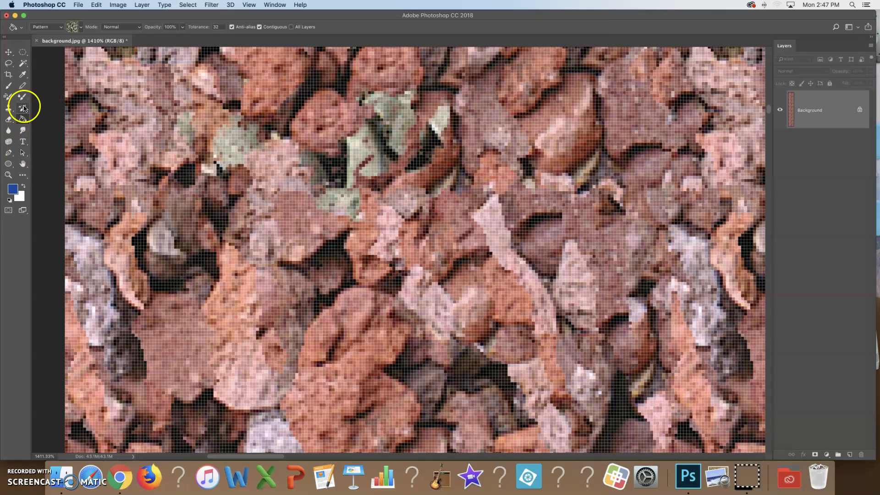
drag(23, 120, 50, 127)
click(156, 114)
- Set the Paint Bucket's fill source to Foreground and fill several small stone areas with the blue colour
click(61, 27)
click(46, 20)
click(143, 130)
click(183, 131)
click(233, 116)
click(306, 120)
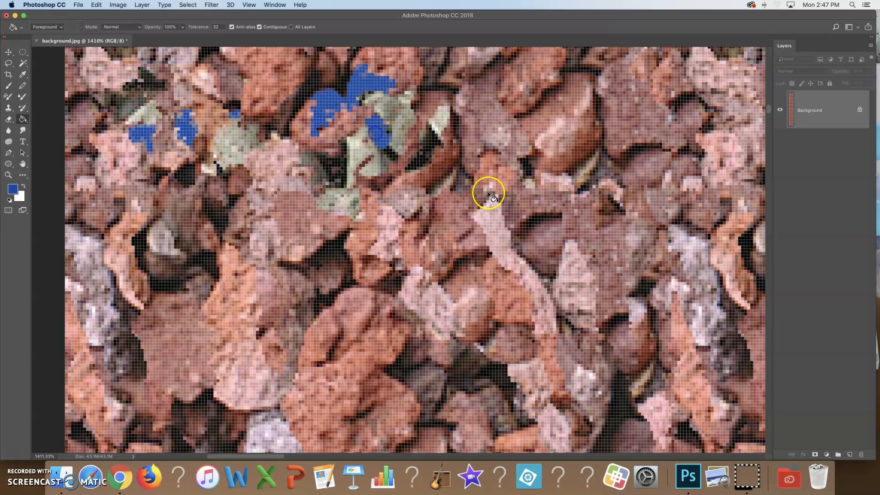
- Turn the patterned background white by raising Lightness to the maximum in Hue/Saturation, and undo a test fill of blue
key(super+0)
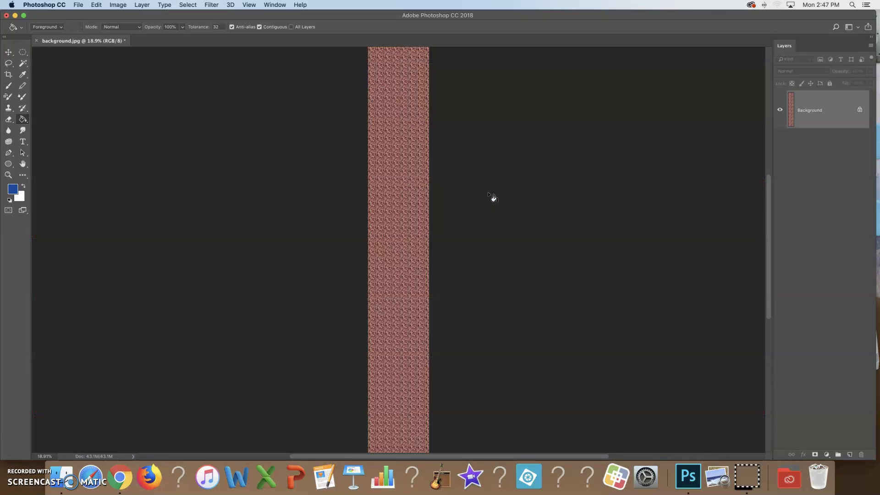
key(super+u)
mouse_move(397, 135)
mouse_down()
mouse_move(367, 137)
mouse_move(395, 137)
mouse_up()
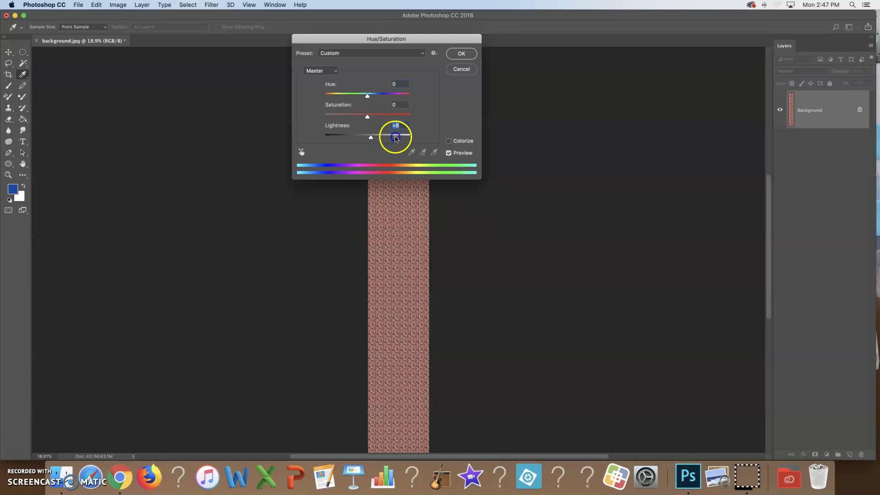
click(467, 54)
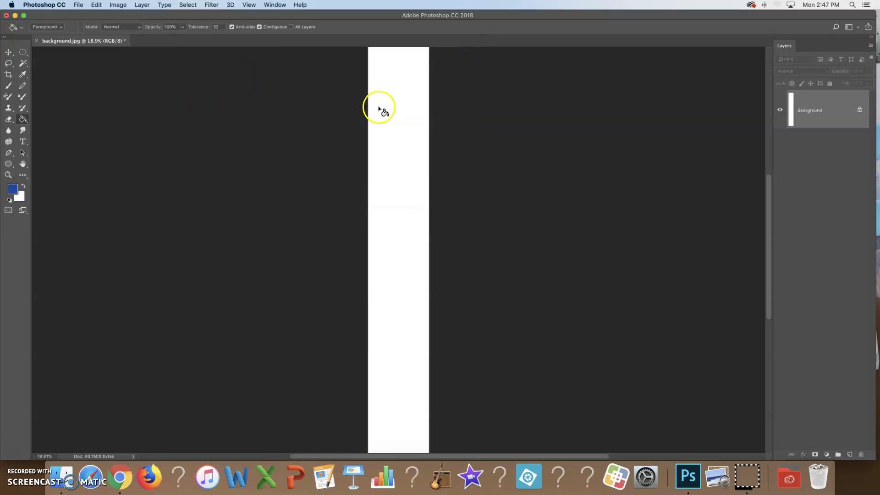
click(389, 128)
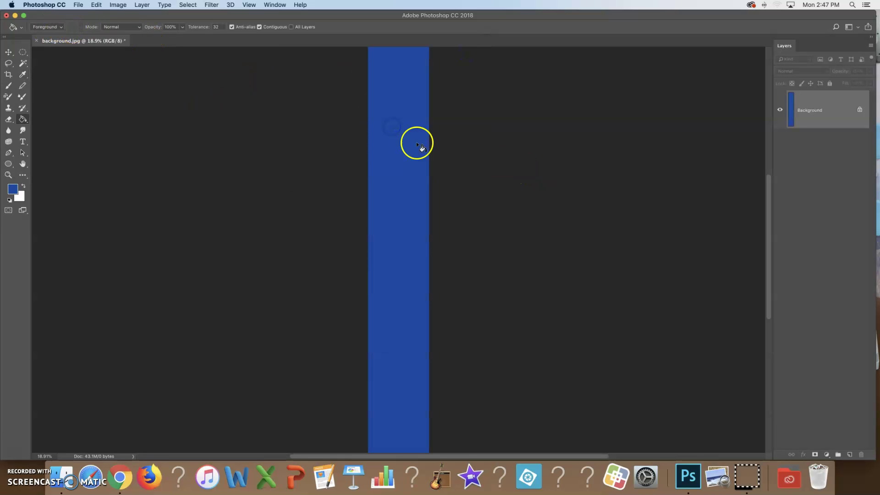
key(super+z)
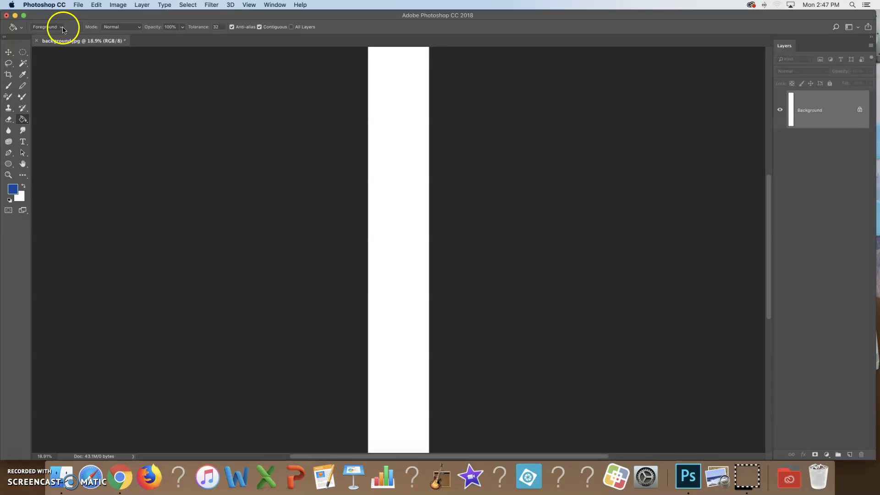
- Set the Paint Bucket's fill source to Pattern and reset its patterns to the default set
click(61, 28)
click(54, 33)
click(82, 31)
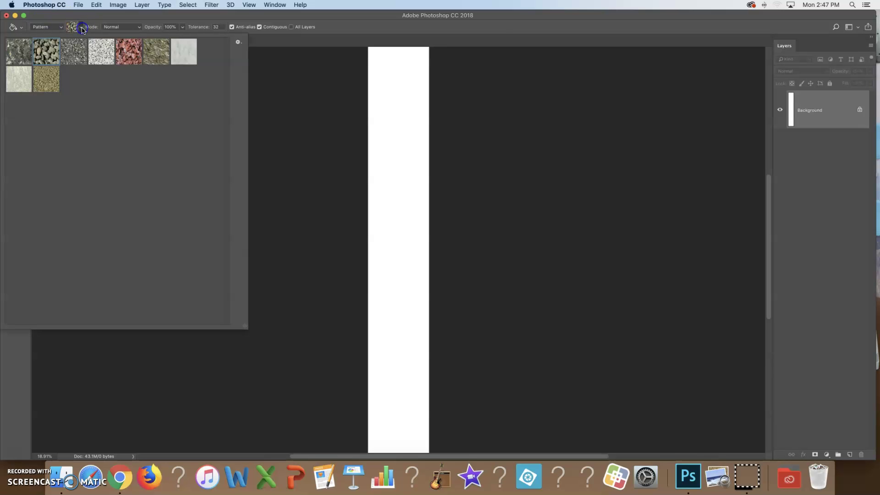
click(238, 43)
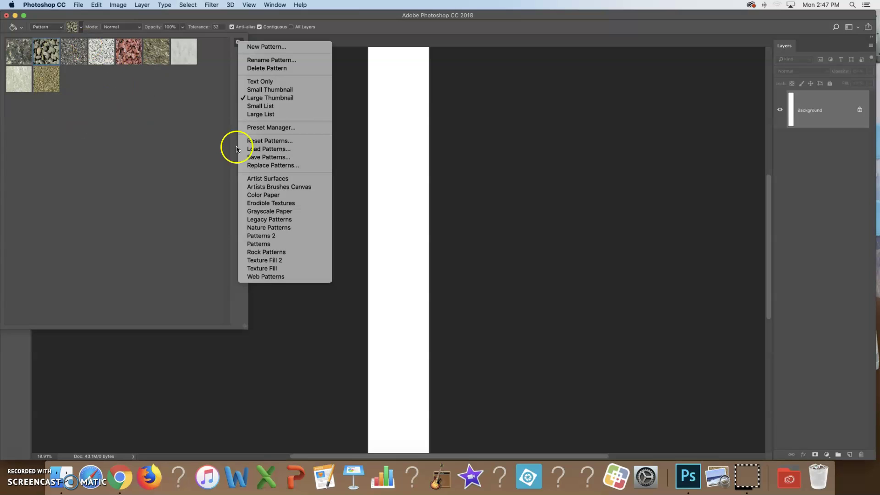
click(283, 141)
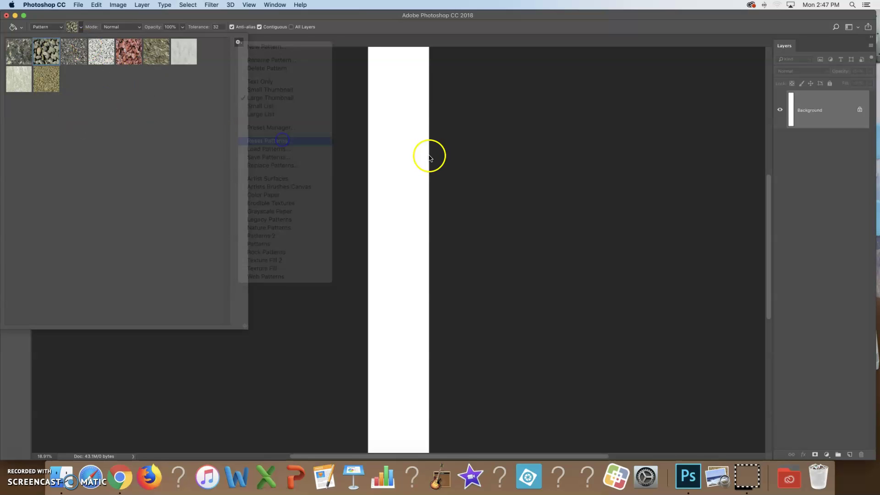
click(509, 162)
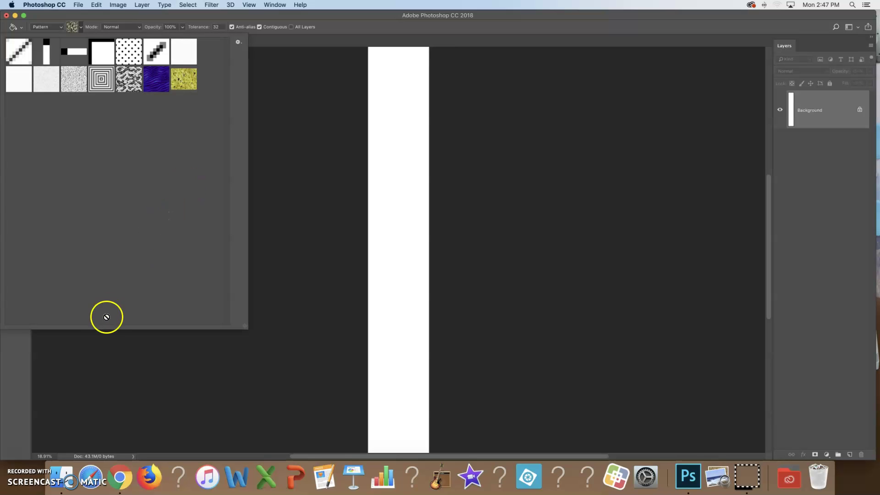
click(10, 451)
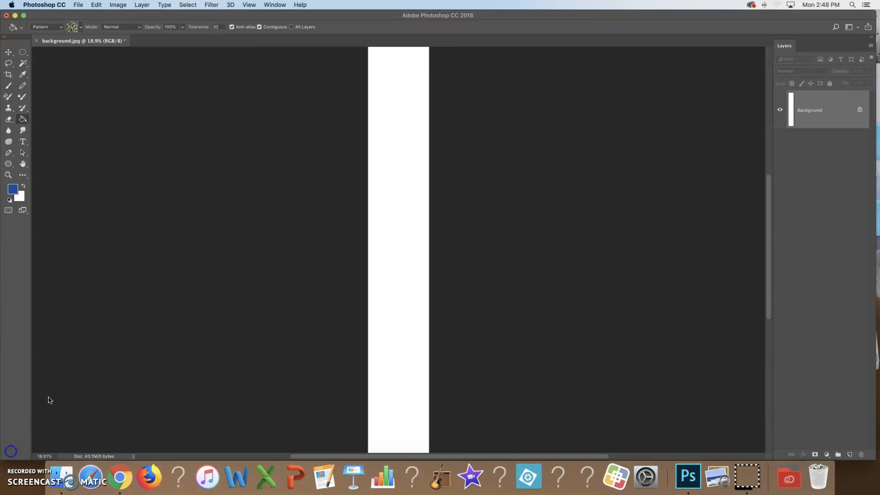
- Open puppy.jpg from the TOYBOX folder on the Desktop
click(78, 6)
click(205, 167)
click(382, 96)
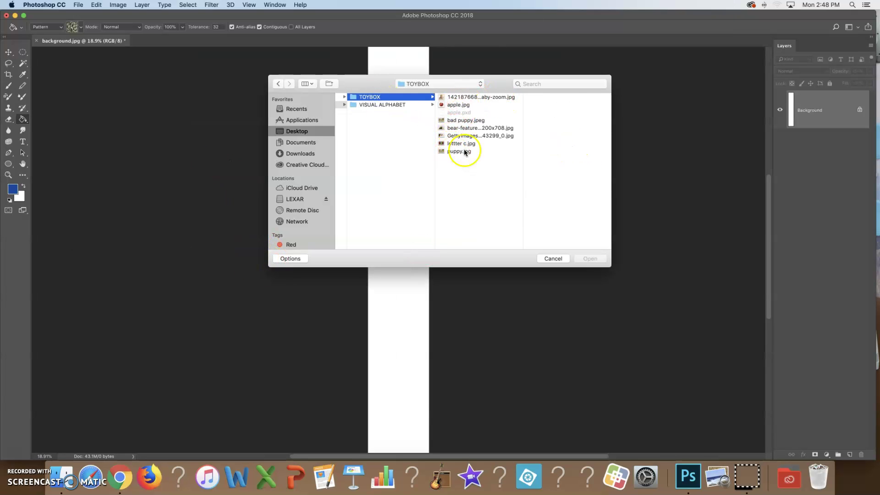
double_click(454, 152)
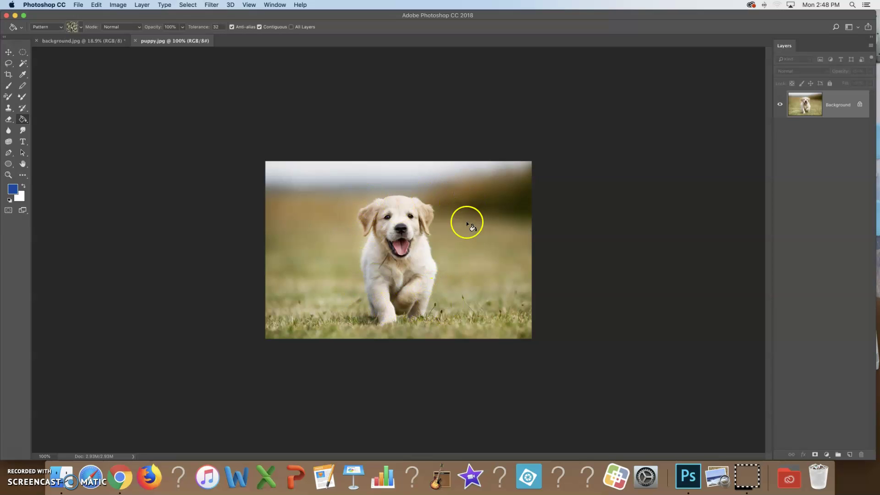
- Set the Crop tool to W x H x Resolution with 1 in by 1 in at 300 px/in
click(9, 75)
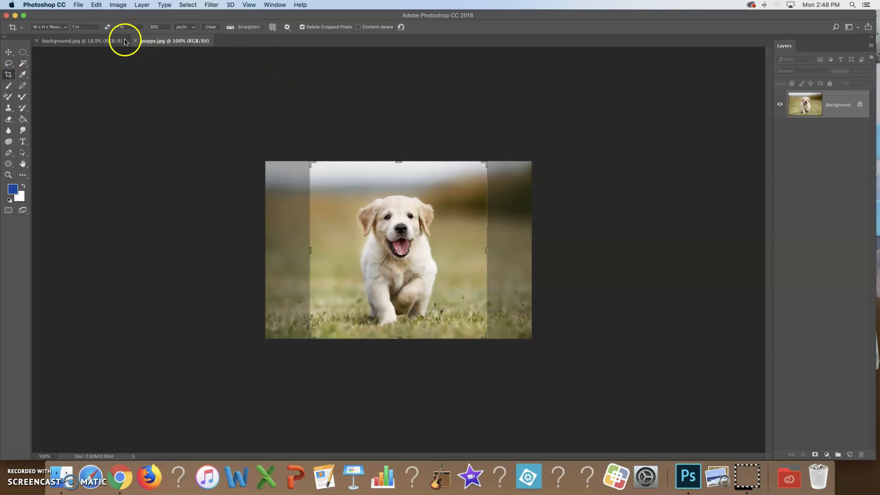
click(68, 28)
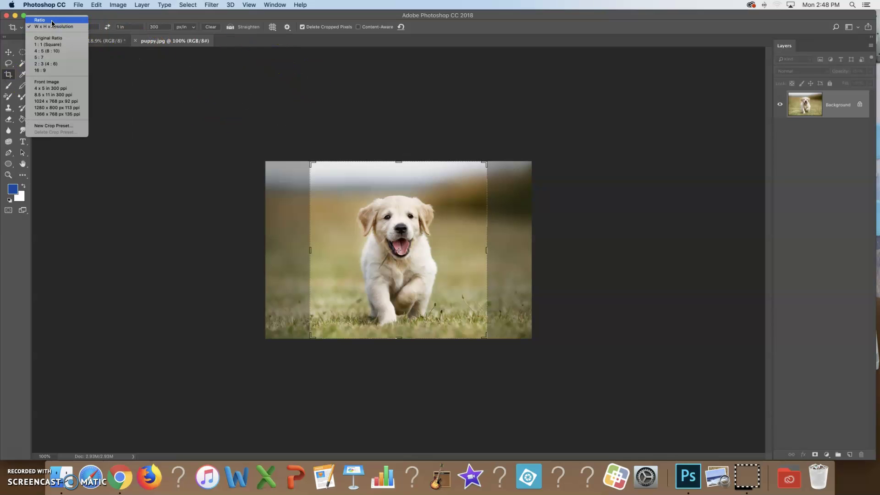
click(50, 24)
click(74, 26)
key(BackSpace)
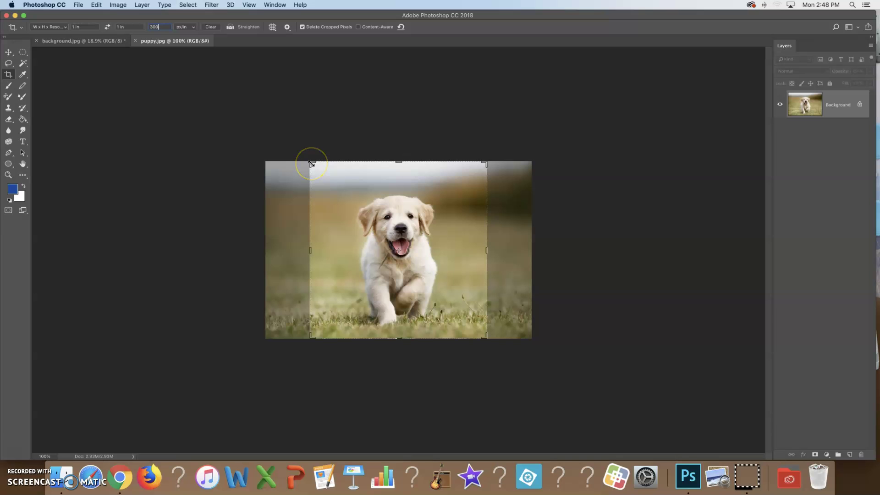
- Crop the photo to a square around the puppy, and crop it again more tightly to its head and chest
drag(310, 163, 341, 190)
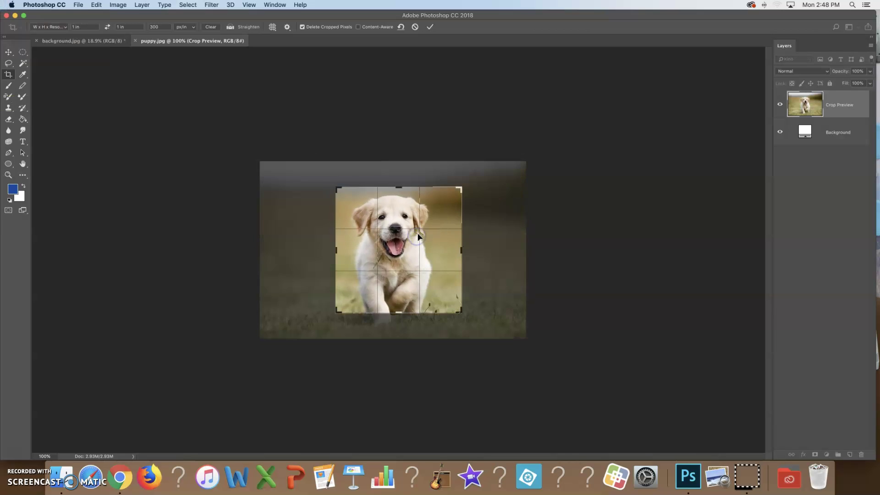
drag(461, 187, 430, 216)
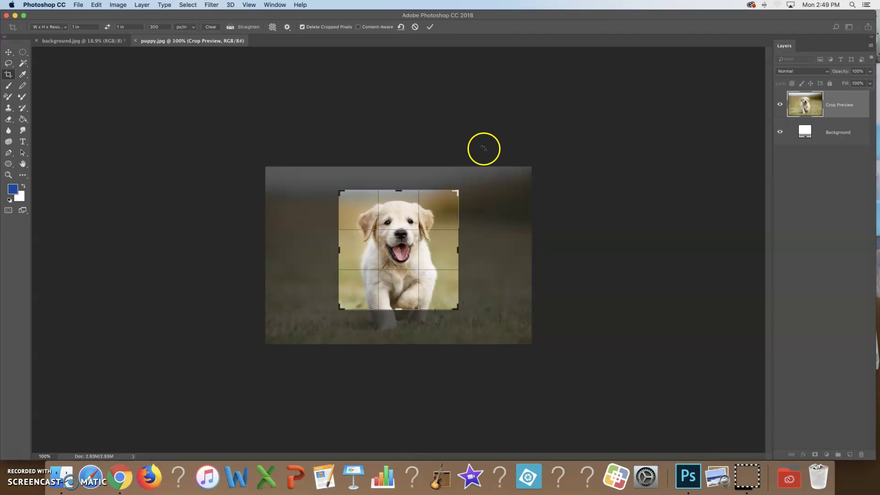
click(430, 27)
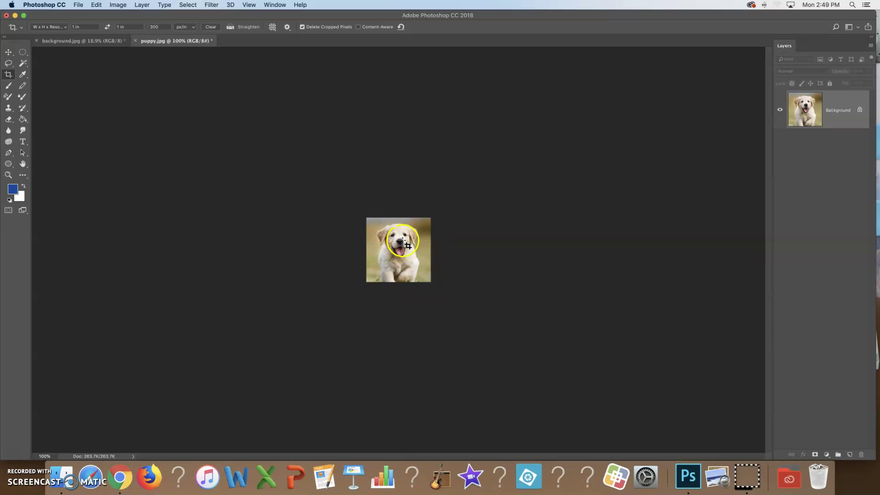
drag(380, 223, 412, 253)
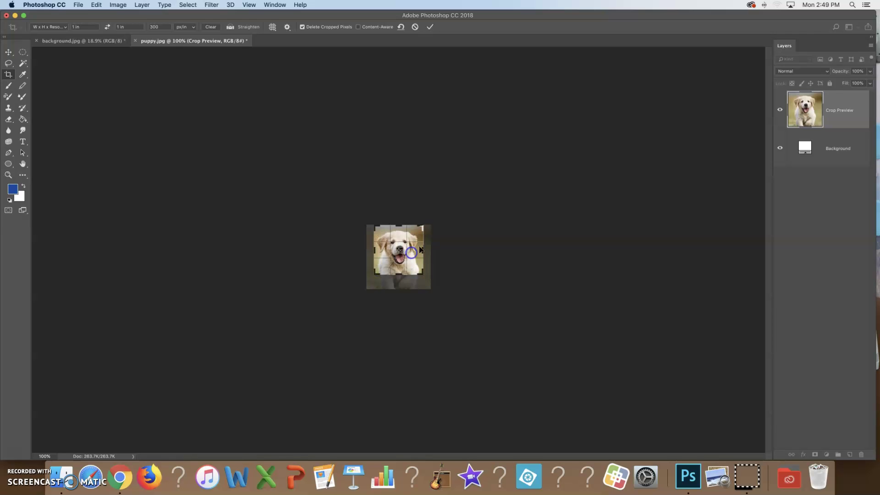
click(430, 26)
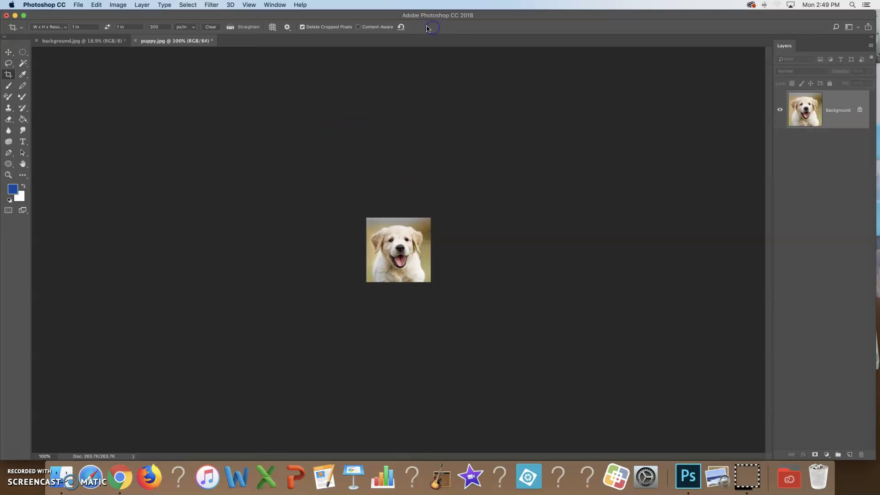
- Define the cropped puppy image as a new pattern, removing the .jpg extension from its name
click(96, 5)
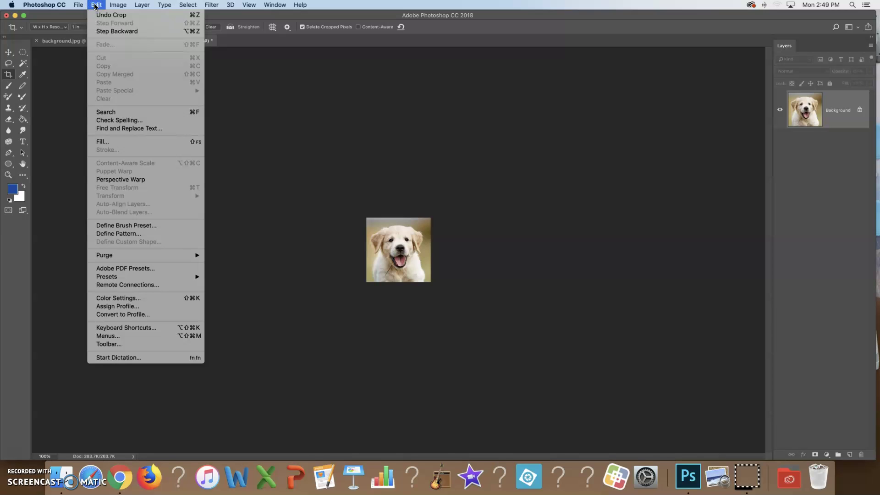
click(133, 233)
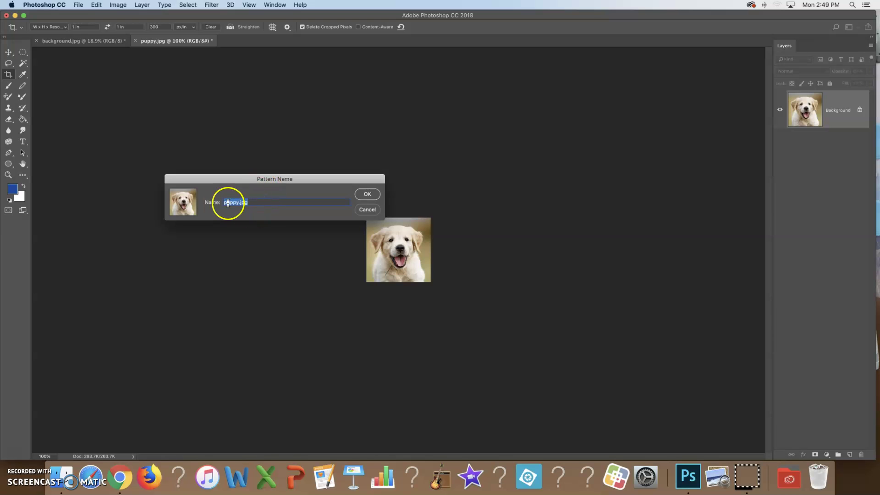
click(256, 202)
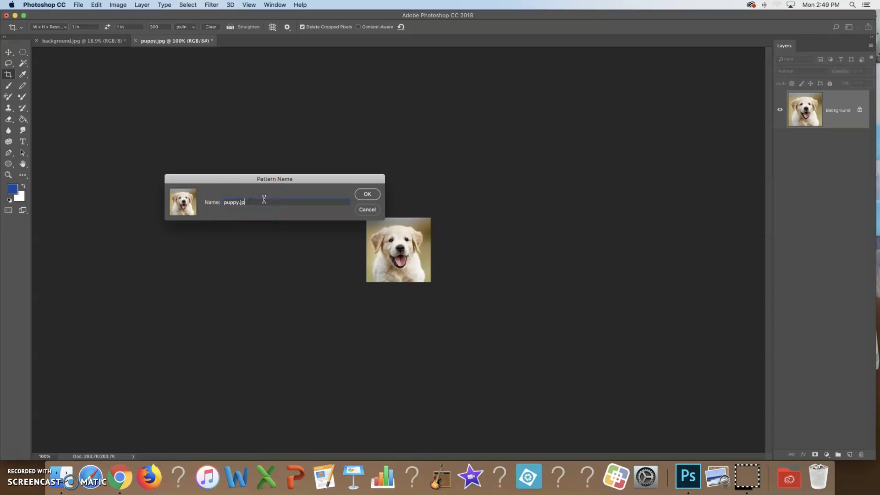
click(376, 195)
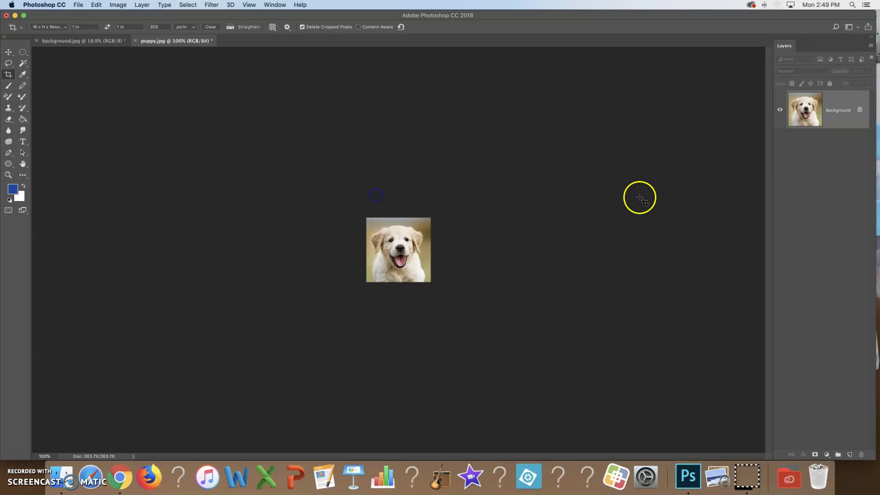
- Fill the blank background.jpg image with the puppy pattern using the Paint Bucket
click(92, 41)
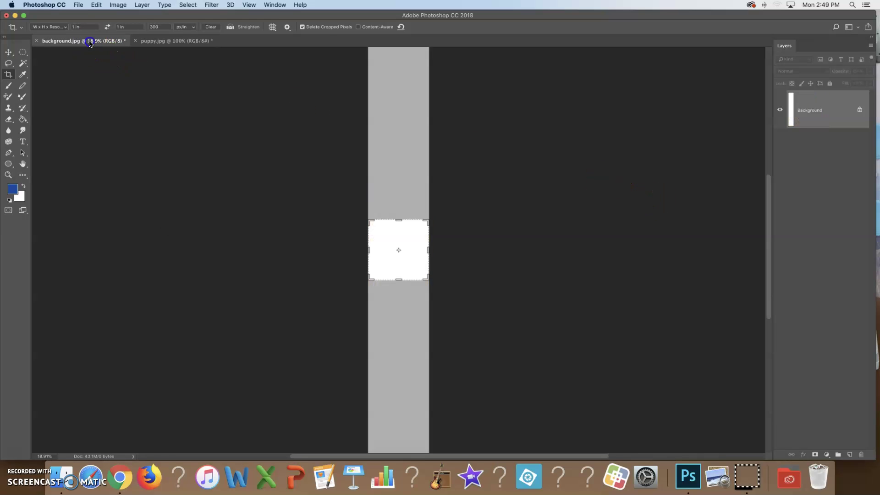
click(9, 52)
click(23, 119)
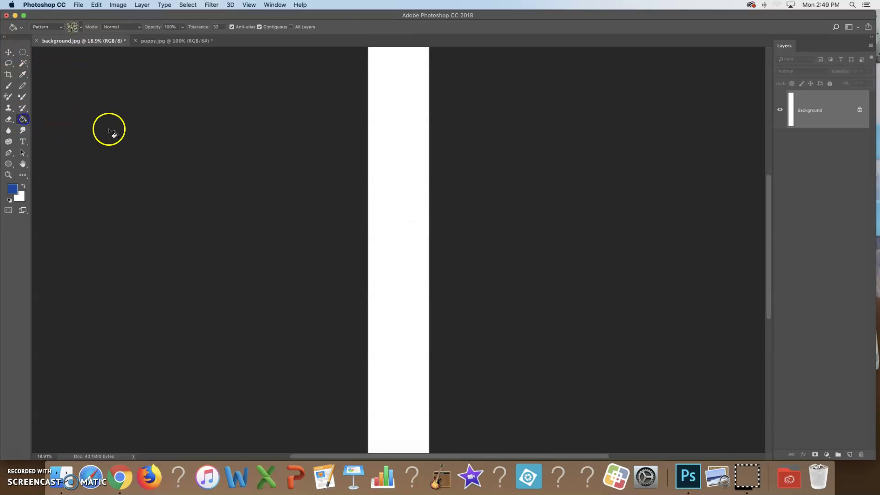
click(61, 27)
click(61, 27)
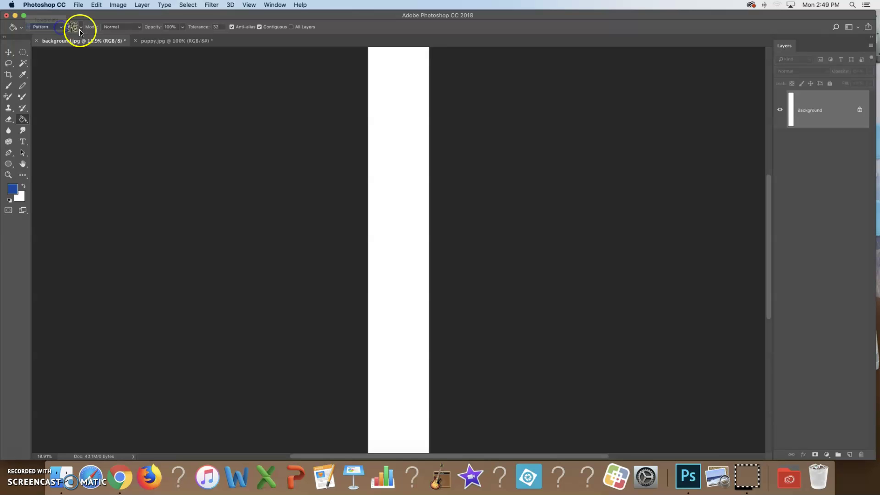
click(81, 28)
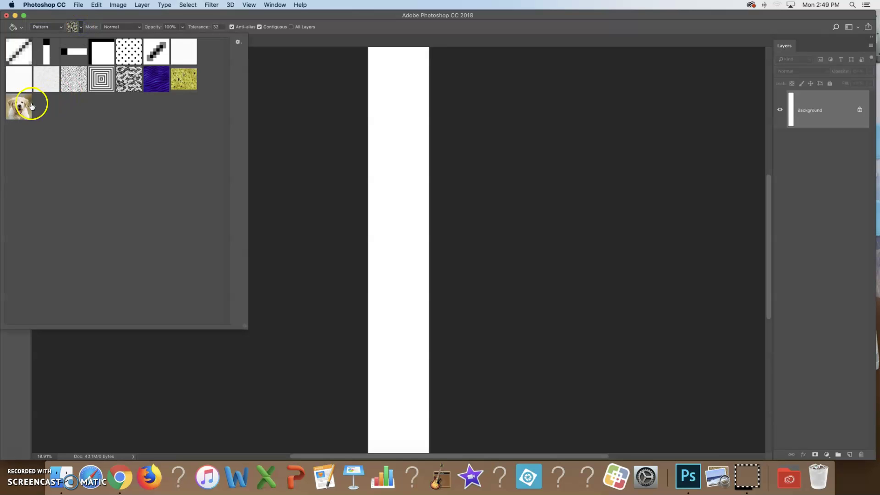
click(18, 109)
key(Return)
click(382, 87)
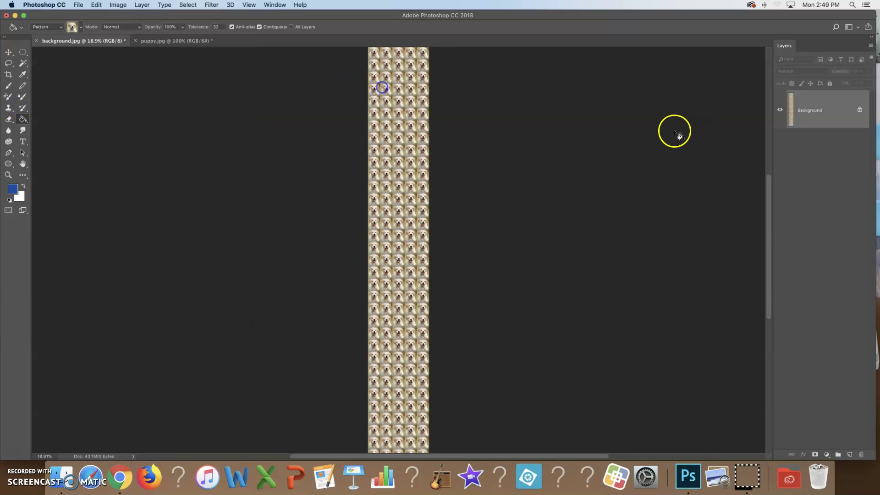
- Examine the repeated puppy tiles of the filled background up close and at full height
click(9, 174)
drag(382, 147, 437, 191)
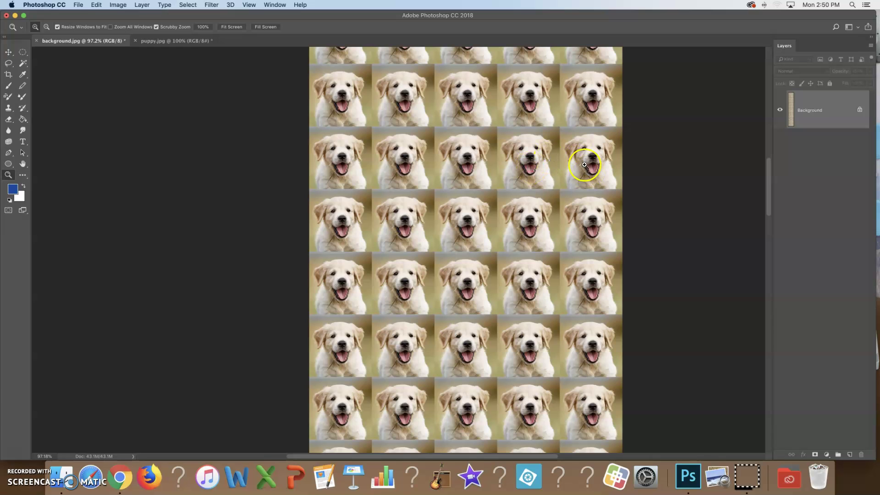
scroll(650, 241, up, 3)
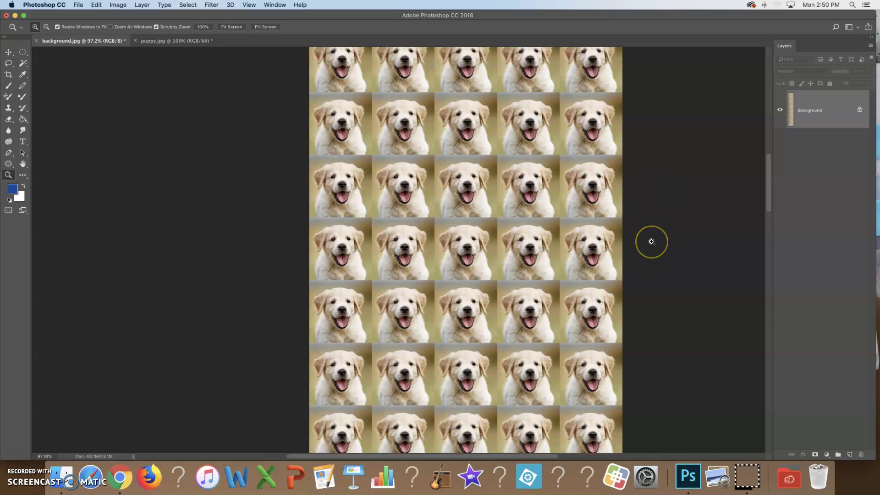
scroll(651, 242, down, 1)
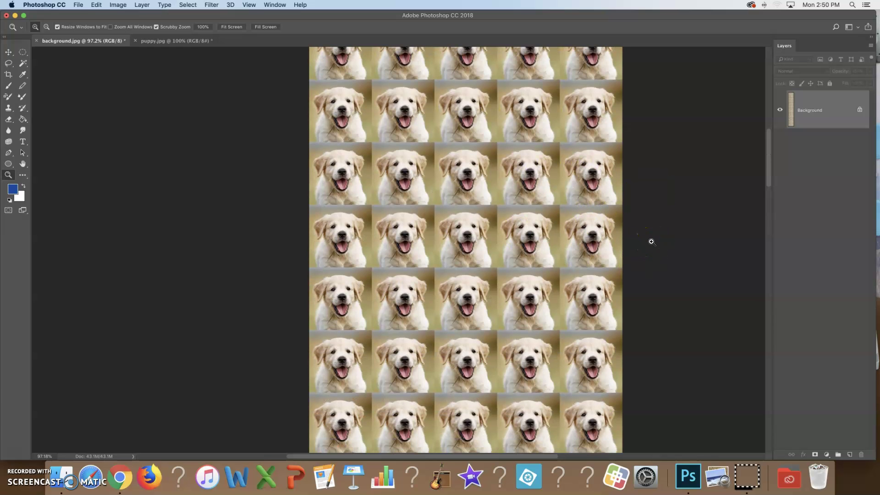
scroll(652, 241, down, 5)
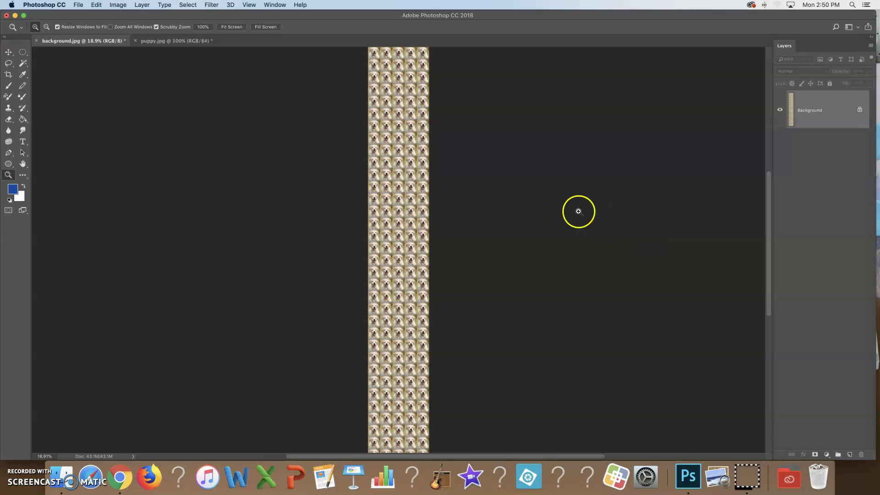
drag(365, 134, 421, 179)
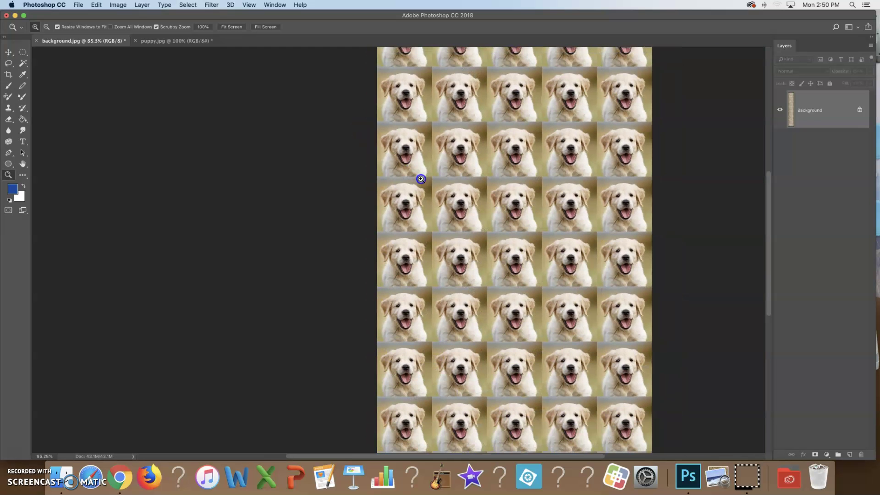
- Colorize the puppy-patterned background purple with Hue/Saturation, using hue 286 and saturation 70
key(super+u)
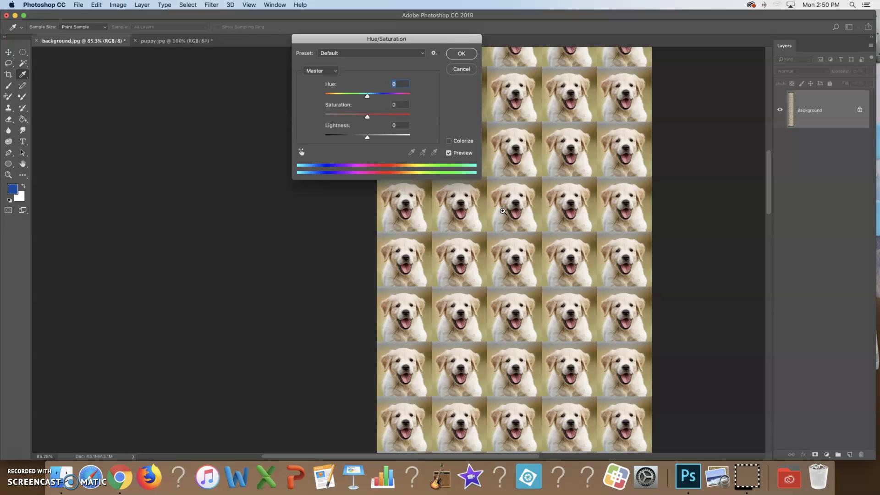
drag(431, 36, 291, 60)
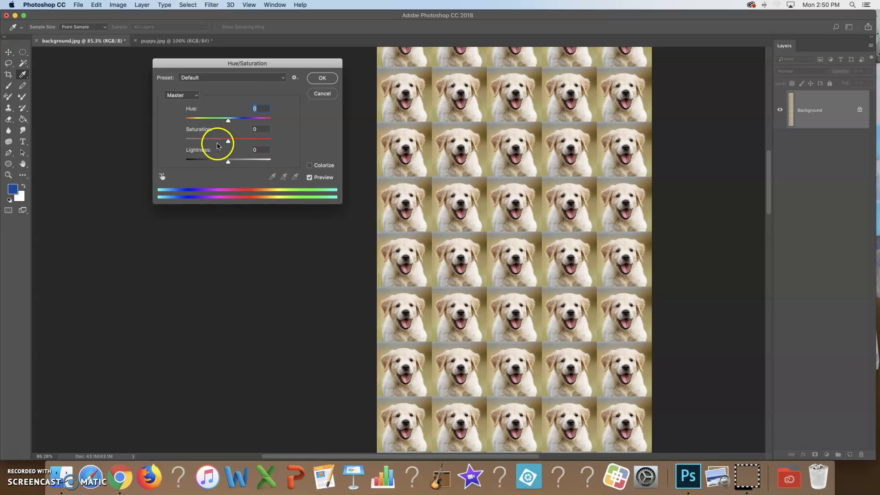
mouse_move(241, 164)
mouse_down()
mouse_move(234, 164)
mouse_move(258, 165)
mouse_move(227, 163)
mouse_up()
click(261, 151)
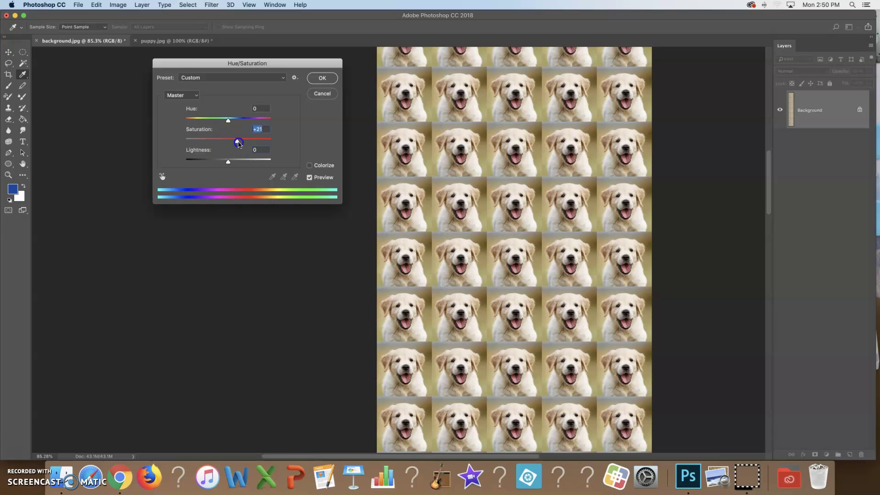
drag(256, 145, 217, 144)
click(309, 166)
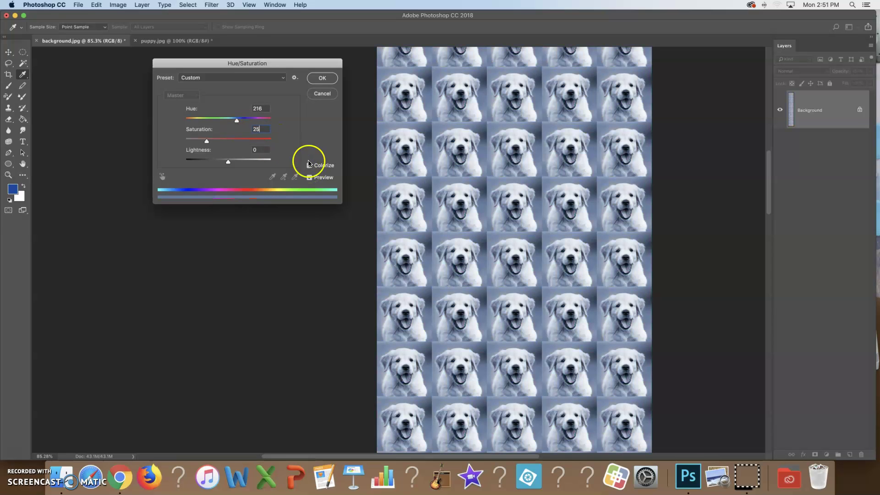
drag(213, 145, 246, 141)
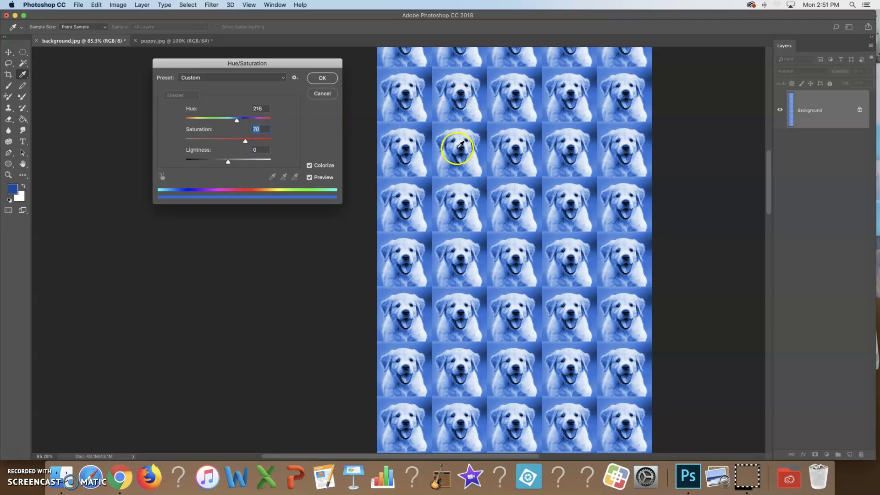
mouse_move(238, 121)
mouse_down()
mouse_move(184, 123)
mouse_move(253, 123)
mouse_up()
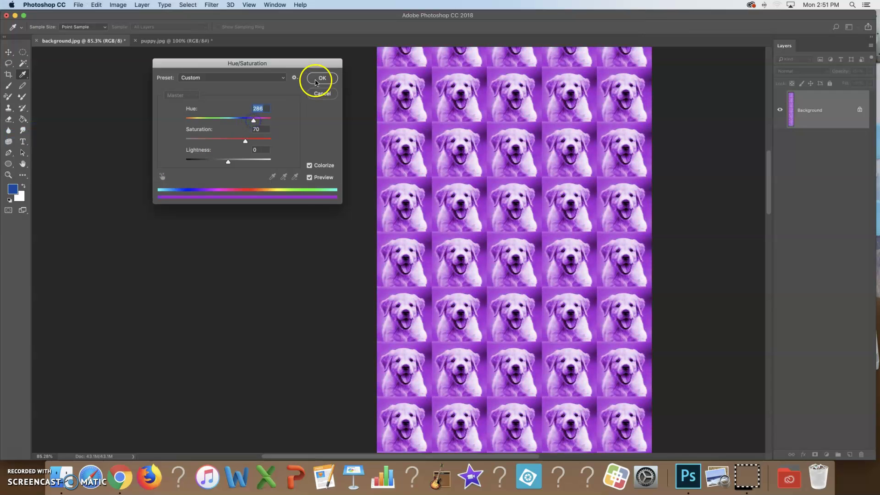
click(321, 78)
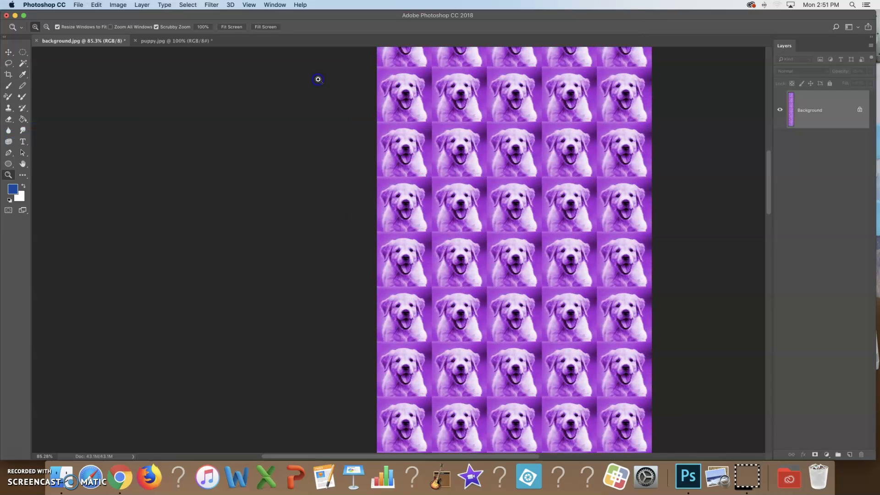
- Turn the whole background image white by applying Hue/Saturation with lightness at +100
click(20, 450)
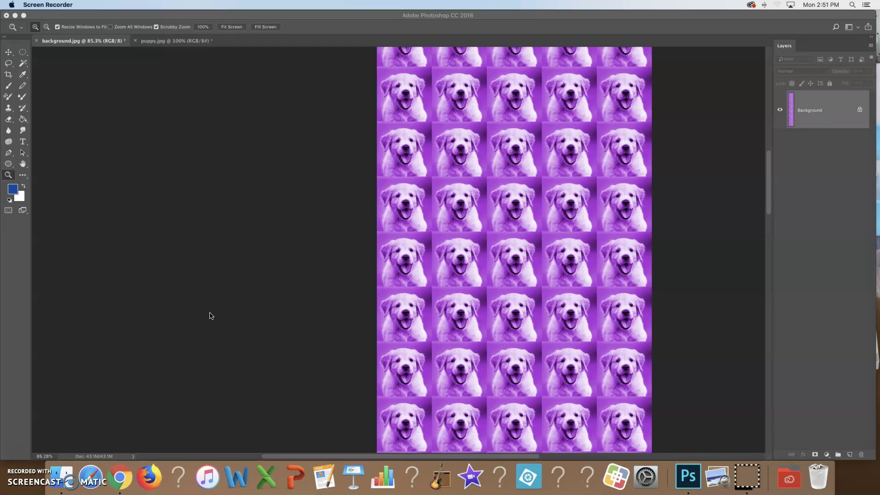
click(213, 313)
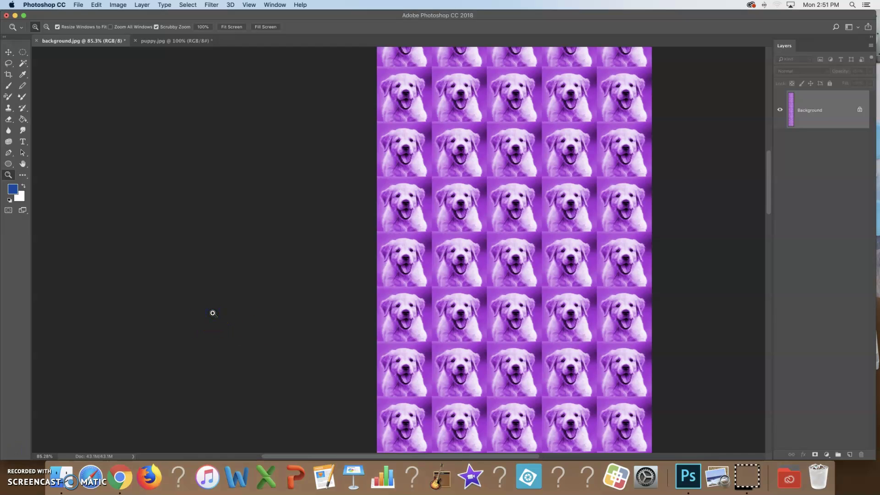
key(super+0)
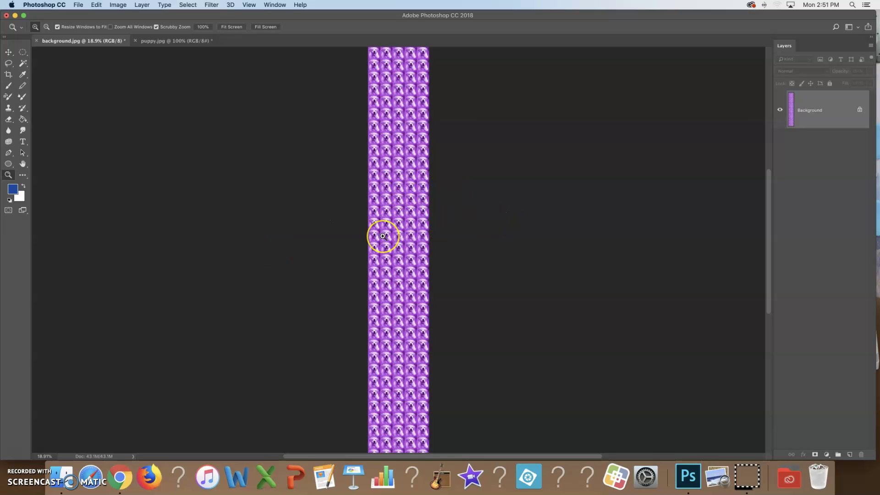
key(super+u)
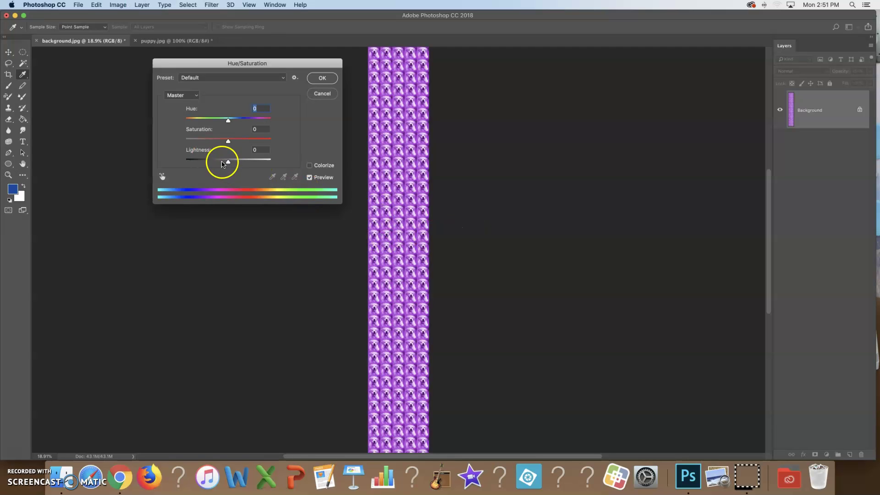
drag(228, 162, 299, 166)
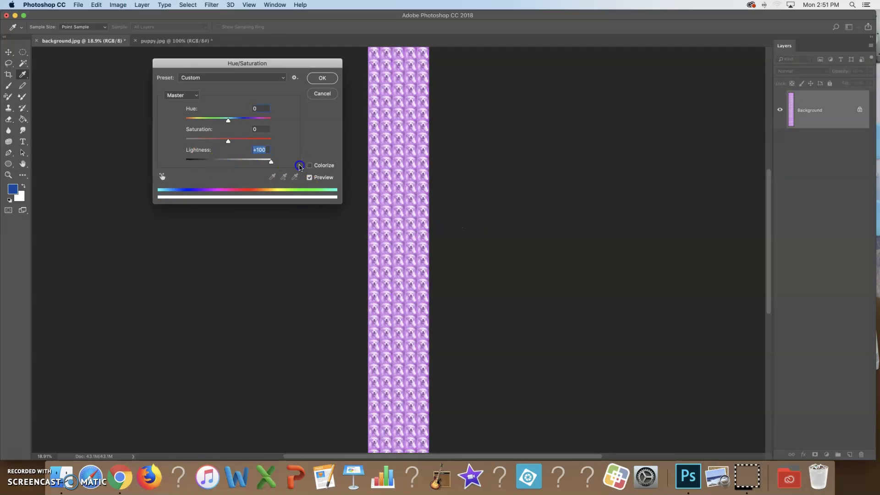
click(321, 79)
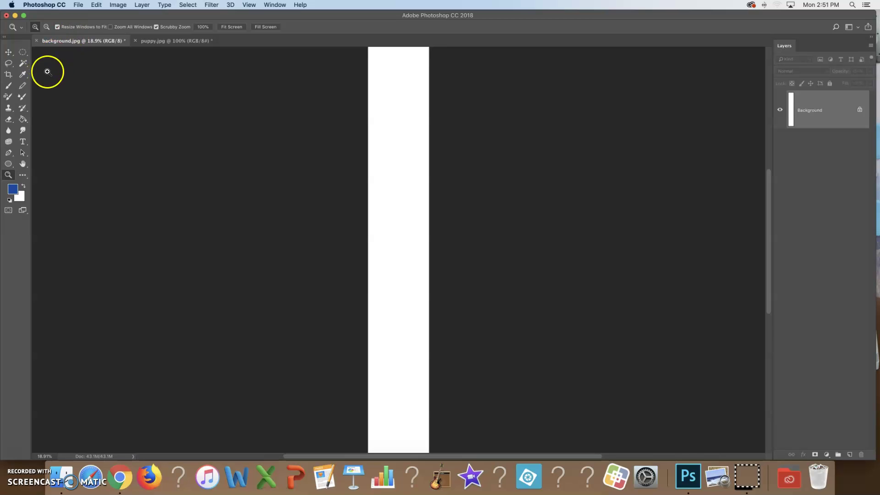
- Create a new white document 1 inch wide and 1 inch high at 300 pixels/inch
click(78, 5)
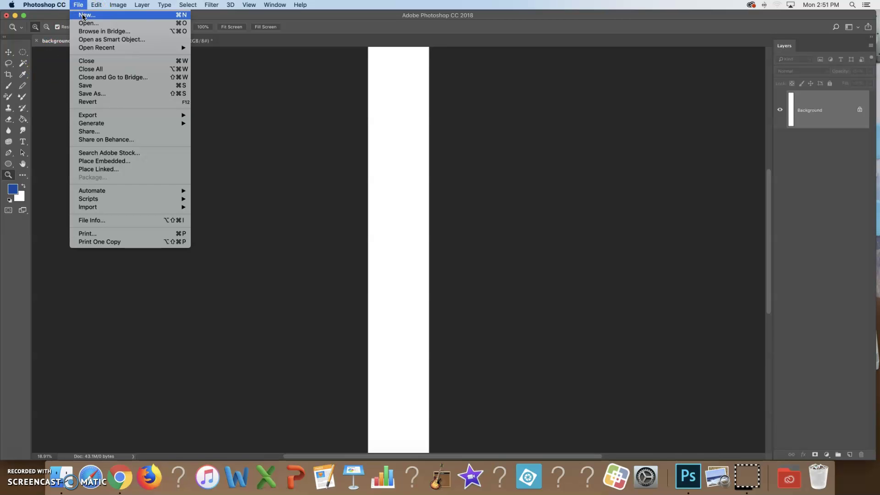
click(84, 16)
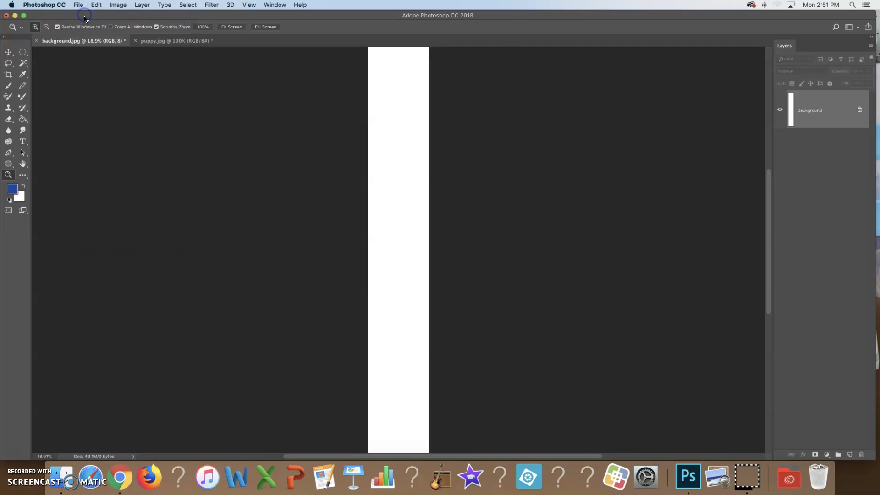
drag(221, 103, 301, 86)
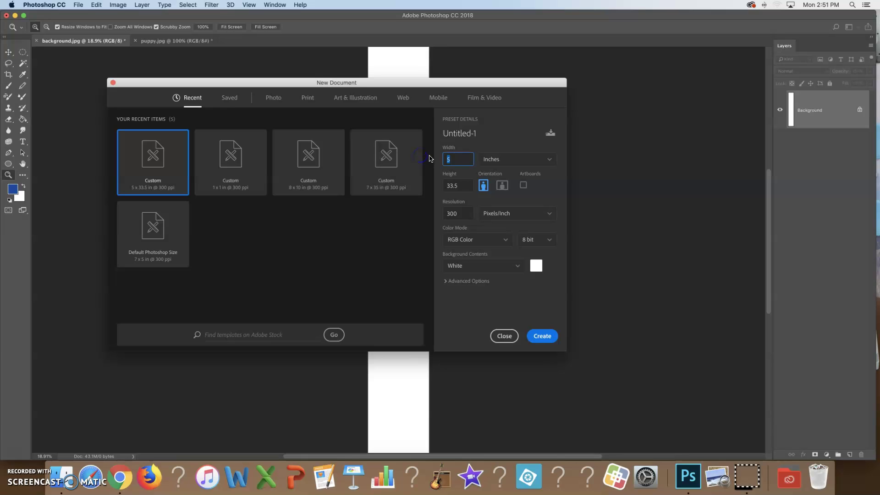
click(440, 187)
text(1)
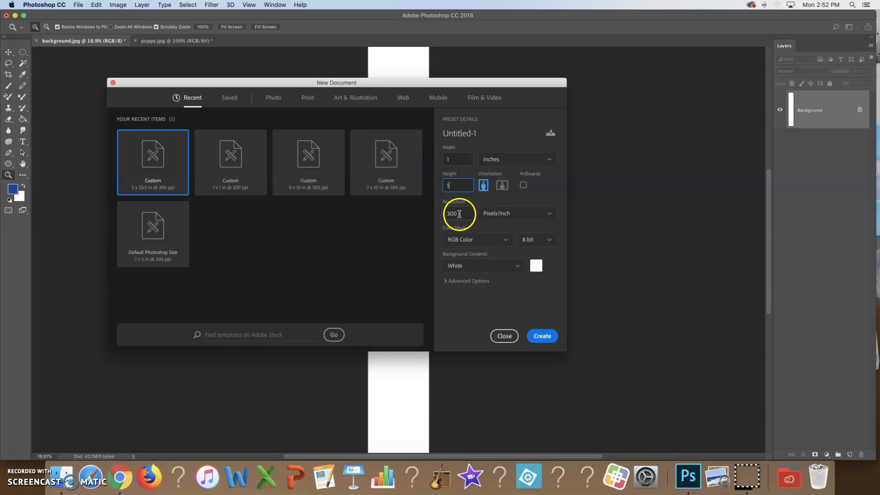
click(543, 336)
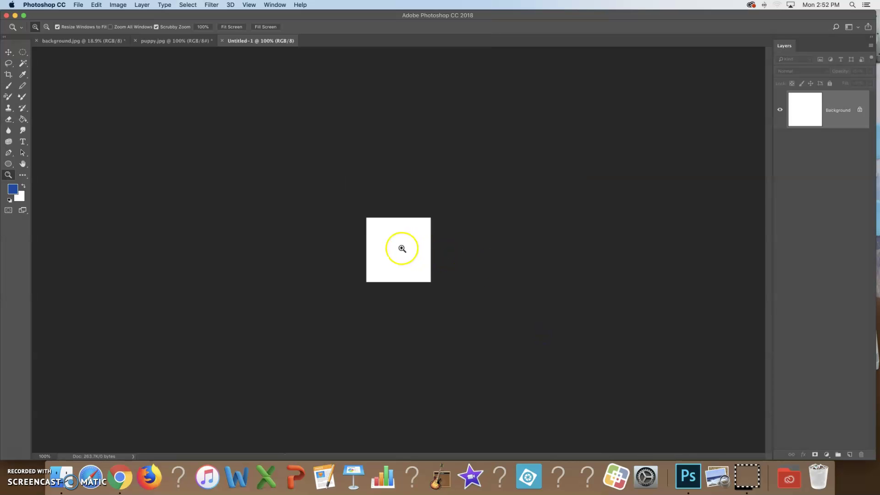
- Paint a large blue spiral across the new square canvas with the Brush tool
click(404, 249)
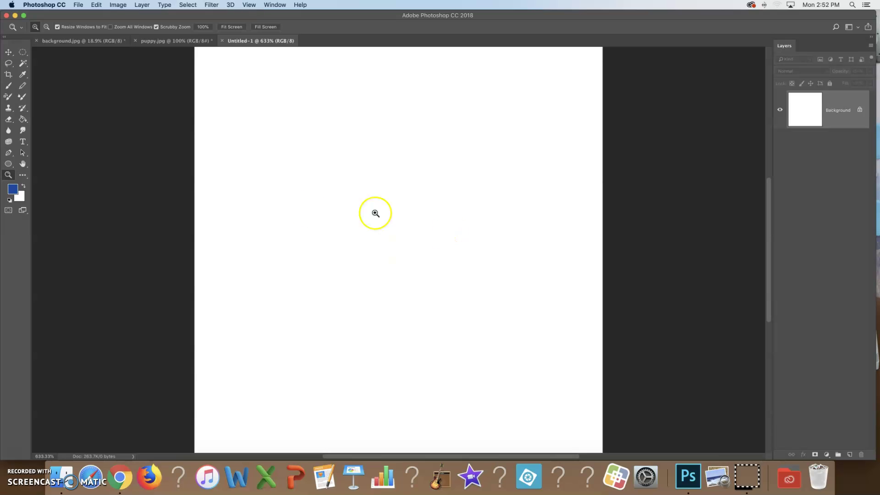
key(super+minus)
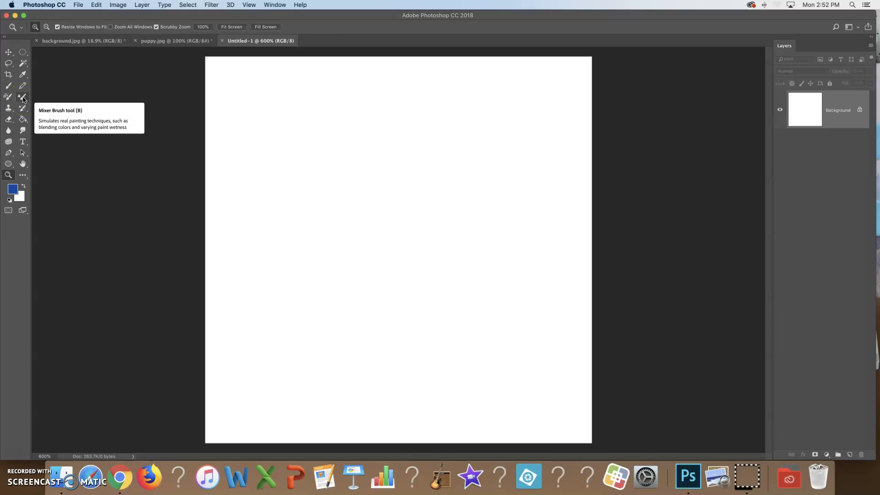
click(11, 88)
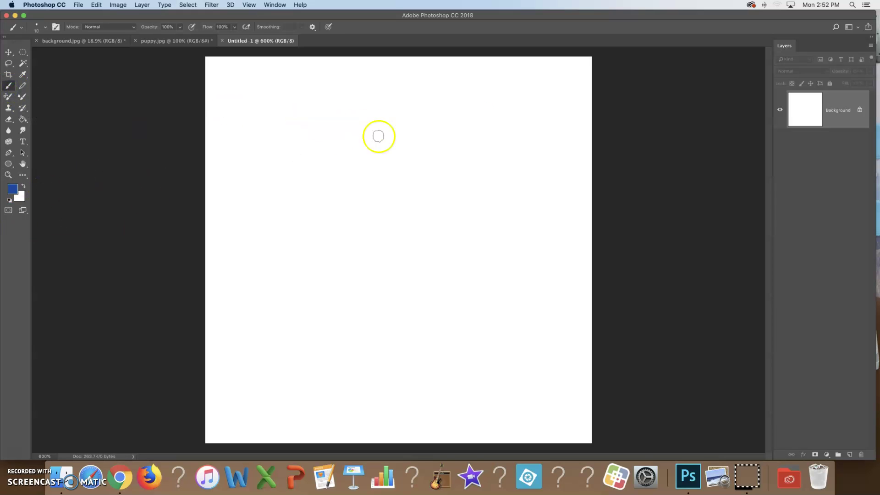
mouse_move(468, 108)
mouse_down()
mouse_move(413, 100)
mouse_move(332, 129)
mouse_move(277, 194)
mouse_move(280, 319)
mouse_move(355, 370)
mouse_move(482, 350)
mouse_move(516, 274)
mouse_move(480, 196)
mouse_move(403, 199)
mouse_move(363, 276)
mouse_move(447, 265)
mouse_move(413, 248)
mouse_up()
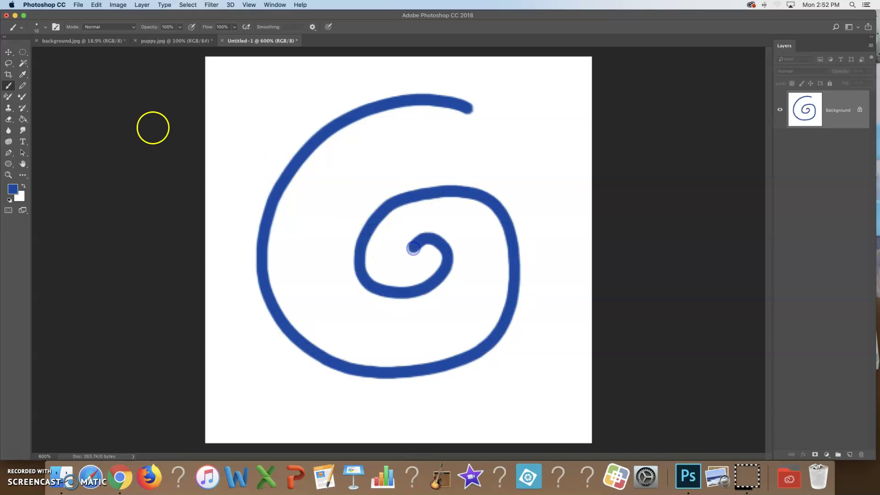
- Set the foreground color to purple (#990ca6) and paint a second spiral between the turns of the blue one
click(13, 189)
click(223, 65)
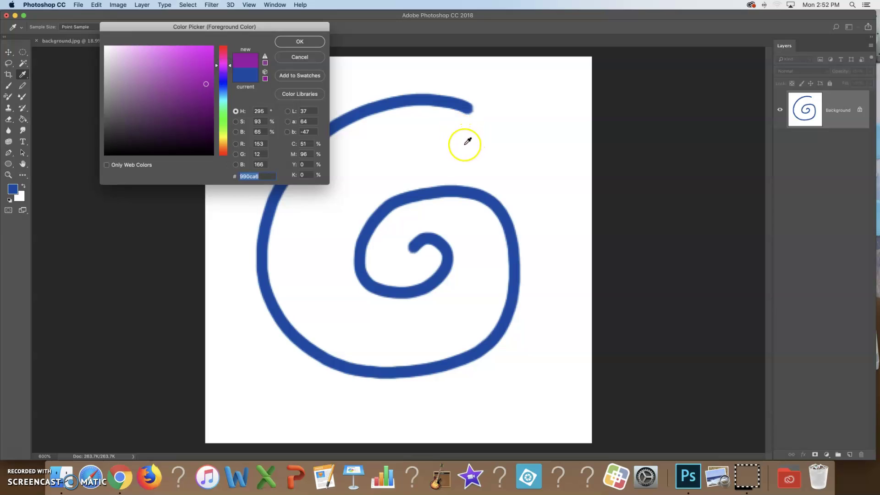
click(298, 41)
mouse_move(465, 155)
mouse_down()
mouse_move(362, 165)
mouse_move(313, 231)
mouse_move(323, 298)
mouse_move(409, 341)
mouse_move(486, 292)
mouse_move(473, 235)
mouse_move(445, 217)
mouse_move(402, 232)
mouse_move(416, 270)
mouse_up()
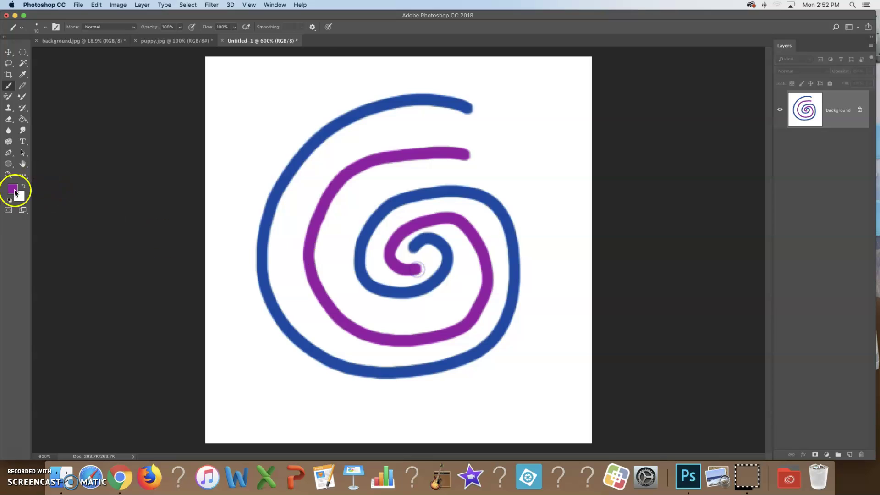
- Set the foreground color to a bright yellow-green (#cdf807)
click(13, 189)
click(224, 134)
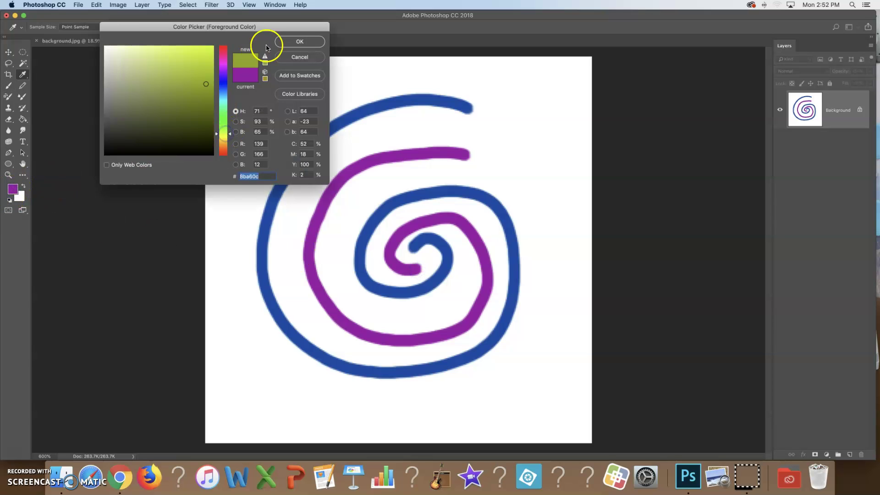
mouse_move(205, 111)
mouse_down()
mouse_move(207, 40)
mouse_move(299, 46)
mouse_up()
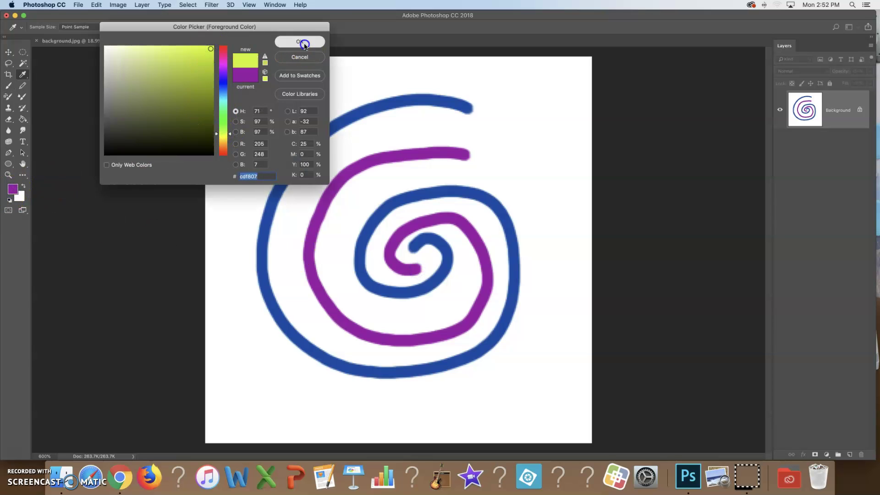
click(300, 41)
- Paint yellow-green rings of varied sizes around the outside of the spirals, along all four edges of the canvas, with the Brush tool
mouse_move(301, 102)
mouse_down()
mouse_move(295, 117)
mouse_move(298, 94)
mouse_up()
mouse_move(256, 141)
mouse_down()
mouse_move(250, 166)
mouse_move(250, 135)
mouse_up()
drag(252, 76, 257, 75)
drag(235, 269, 232, 260)
mouse_move(253, 329)
mouse_down()
mouse_move(235, 344)
mouse_move(246, 336)
mouse_up()
mouse_move(296, 373)
mouse_down()
mouse_move(305, 414)
mouse_move(294, 375)
mouse_up()
mouse_move(461, 385)
mouse_down()
mouse_move(437, 410)
mouse_move(462, 387)
mouse_up()
mouse_move(541, 366)
mouse_down()
mouse_move(565, 392)
mouse_move(542, 368)
mouse_up()
drag(542, 310, 538, 295)
mouse_move(556, 229)
mouse_down()
mouse_move(578, 236)
mouse_move(572, 216)
mouse_up()
mouse_move(534, 123)
mouse_down()
mouse_move(511, 167)
mouse_move(523, 144)
mouse_up()
click(520, 80)
mouse_move(520, 81)
mouse_down()
mouse_move(541, 91)
mouse_move(532, 74)
mouse_up()
mouse_move(456, 59)
mouse_down()
mouse_move(448, 69)
mouse_move(458, 63)
mouse_up()
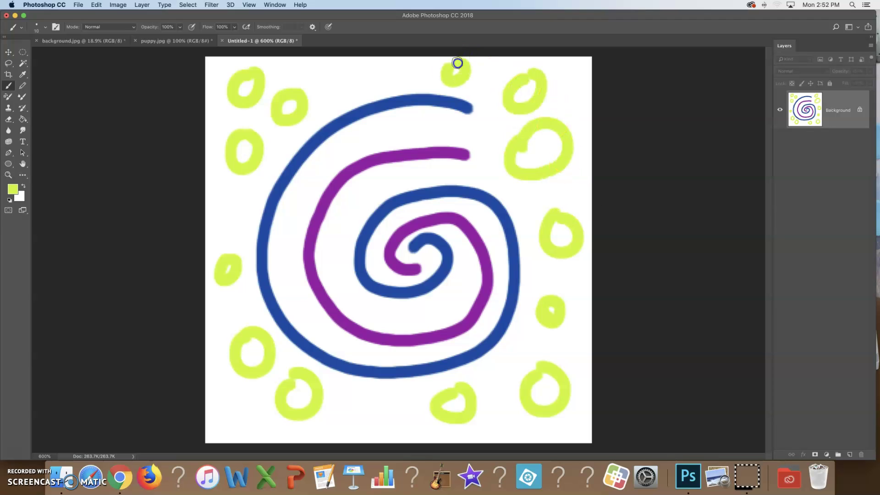
mouse_move(380, 70)
mouse_down()
mouse_move(387, 85)
mouse_move(367, 75)
mouse_up()
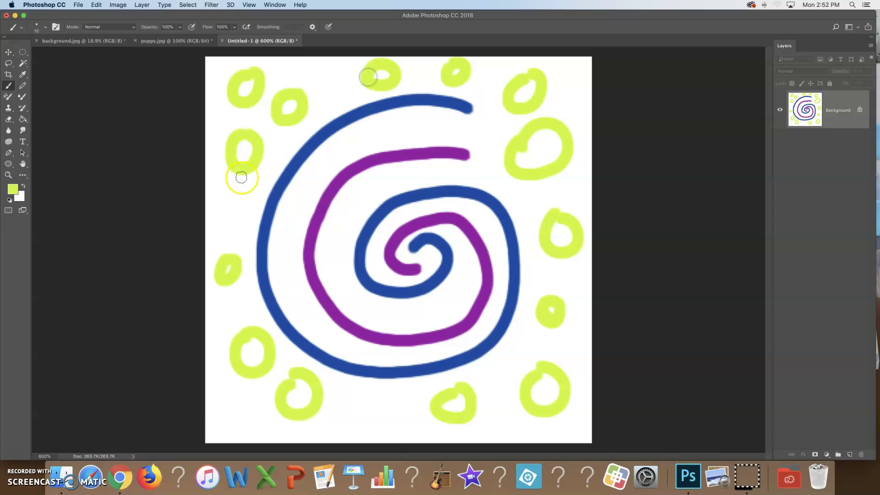
drag(236, 199, 234, 209)
drag(380, 405, 382, 401)
- Scatter small yellow-green dots in the white gaps between the rings and the spiral turns
click(488, 131)
click(390, 132)
click(317, 171)
click(326, 81)
click(578, 81)
click(580, 190)
click(532, 289)
click(501, 356)
click(488, 422)
click(312, 403)
click(248, 416)
click(248, 304)
click(479, 147)
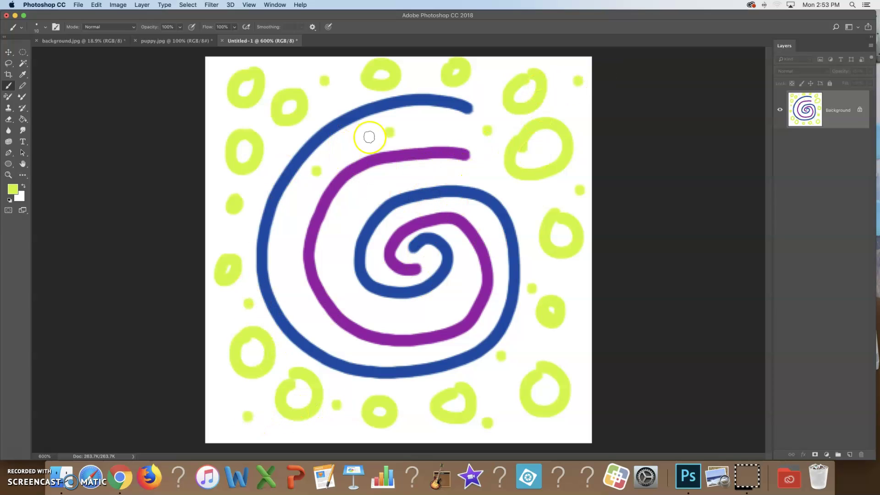
- Define the whole spiral drawing with its rings and dots as a new named pattern
click(97, 5)
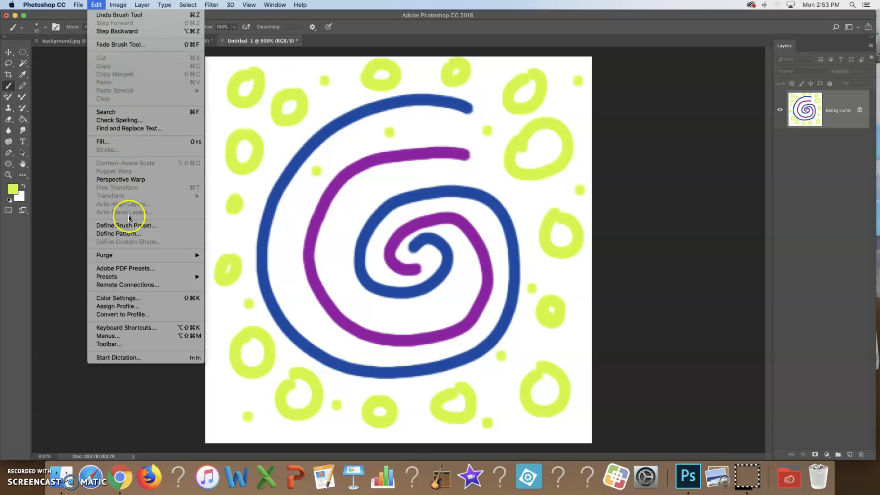
click(130, 234)
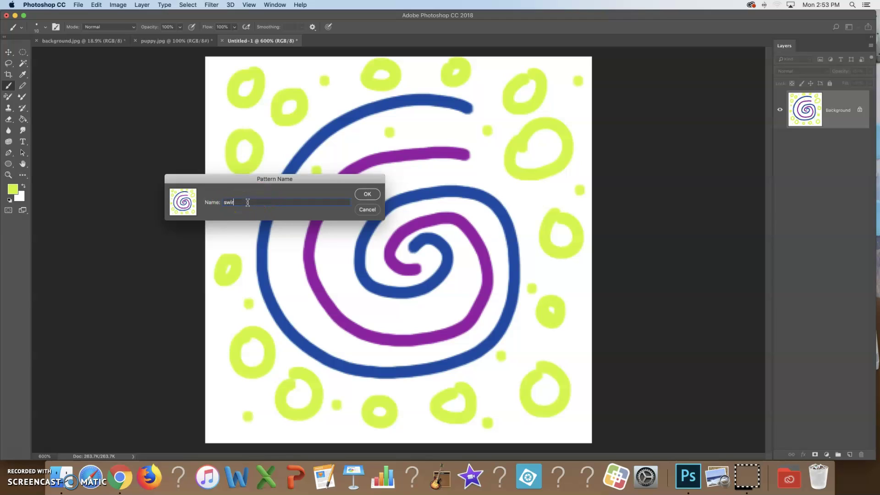
click(375, 186)
click(361, 195)
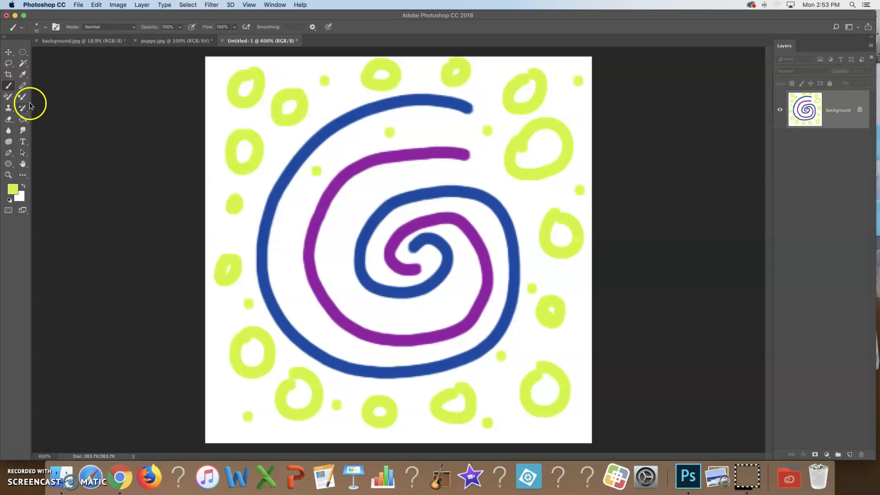
- Fill the white image in background.jpg with the new spiral pattern using the Paint Bucket tool
click(22, 119)
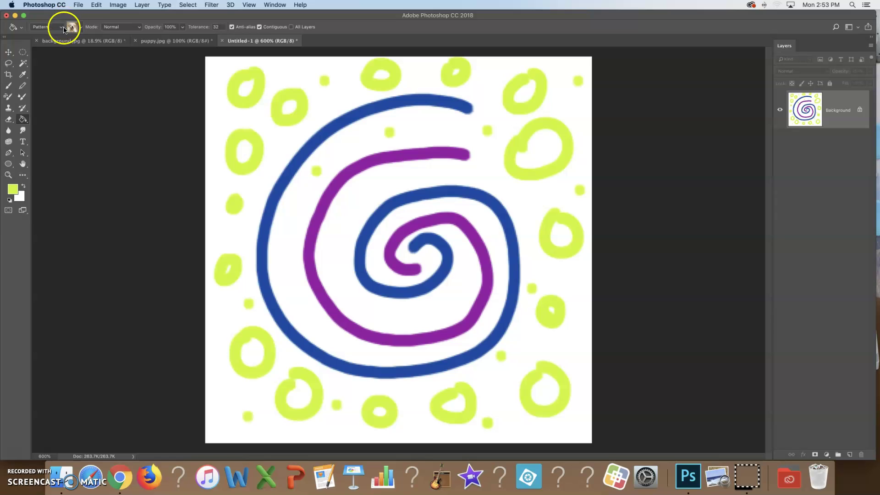
click(81, 27)
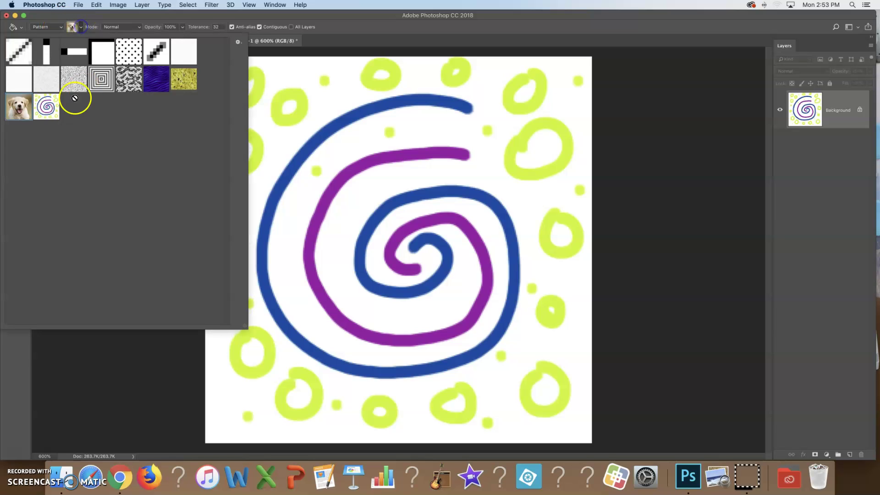
double_click(49, 111)
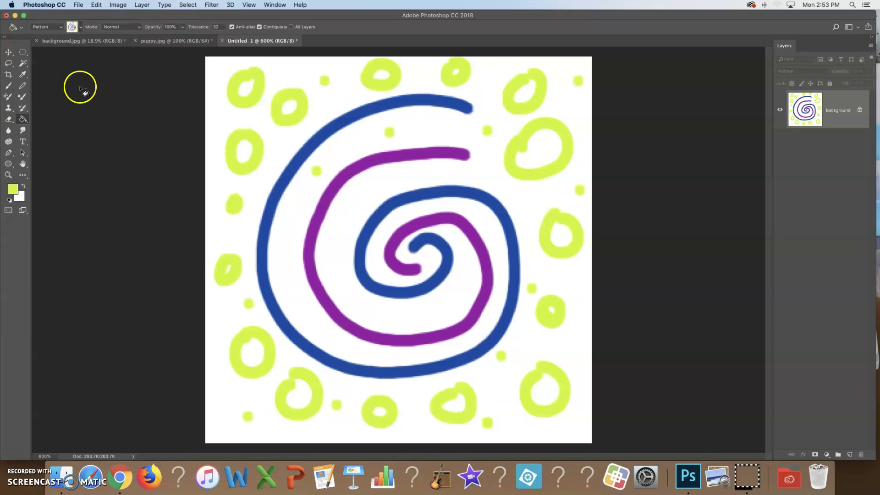
click(84, 41)
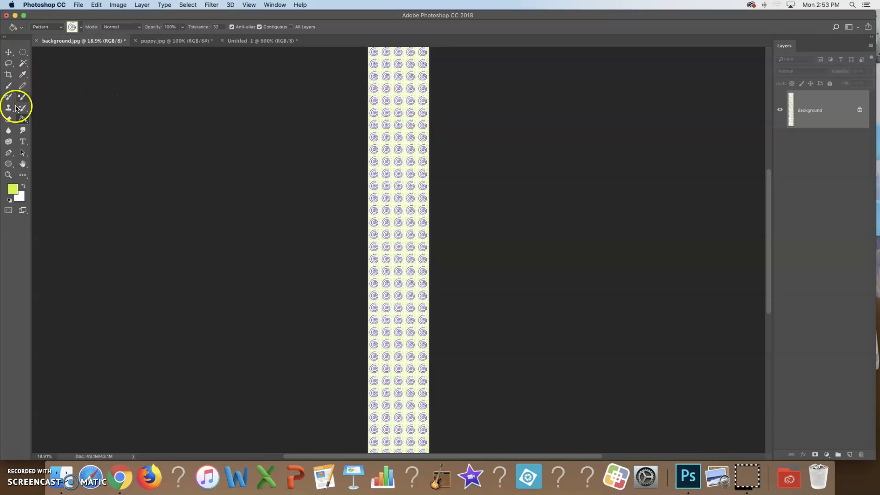
- Examine the repeating spiral tiles in background.jpg up close across the image's width, and return to the overall view
click(9, 175)
drag(356, 103, 435, 149)
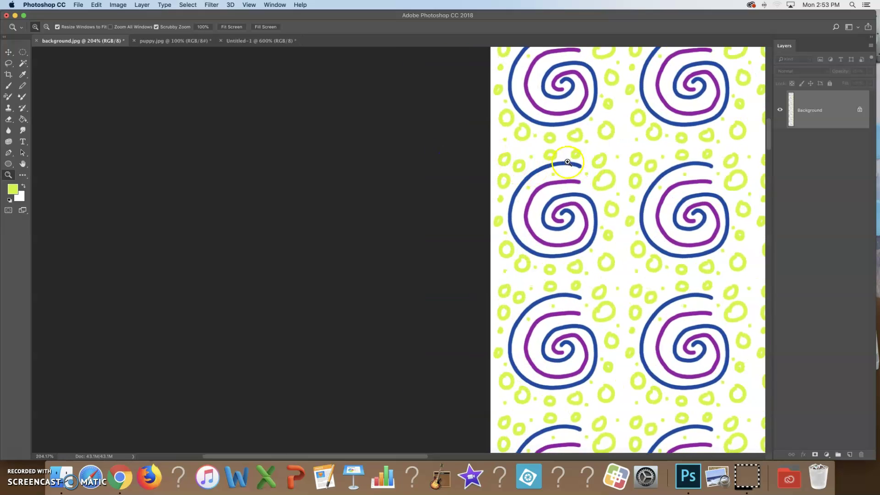
drag(601, 179, 315, 167)
drag(383, 177, 321, 179)
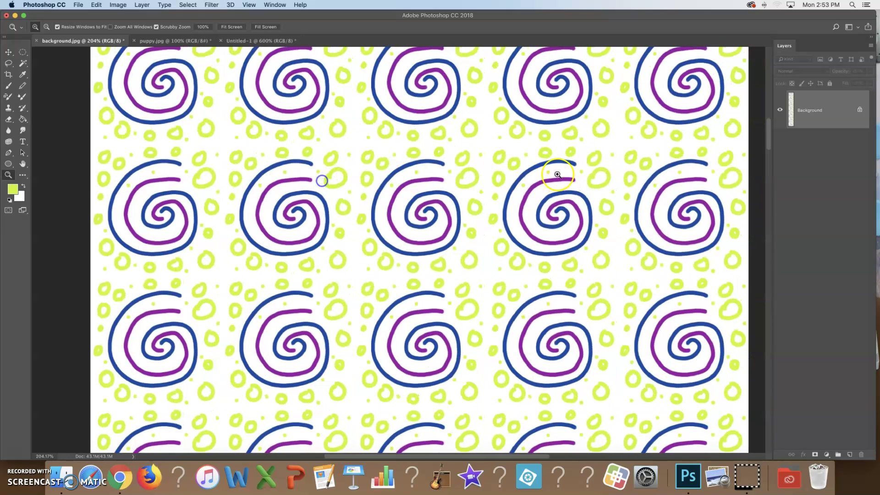
key(super+0)
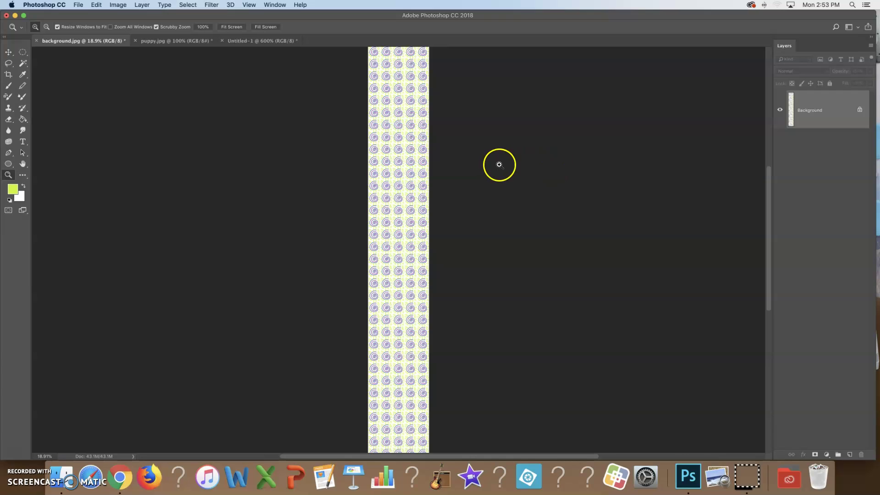